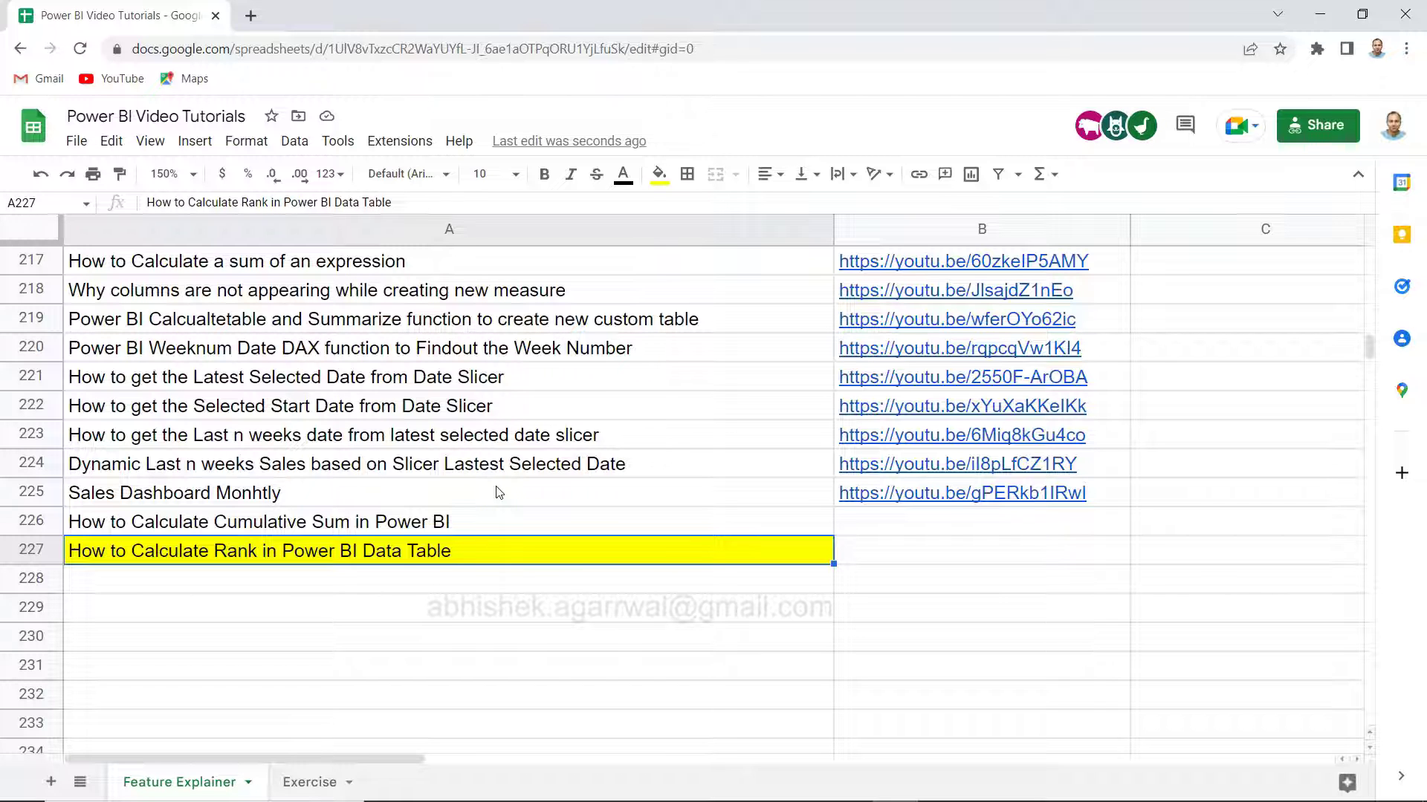
# Step: Leave the Exercise and Feature Explainer sheets and bring up the SuperStore table in Power BI Data view
pyautogui.click(310, 782)
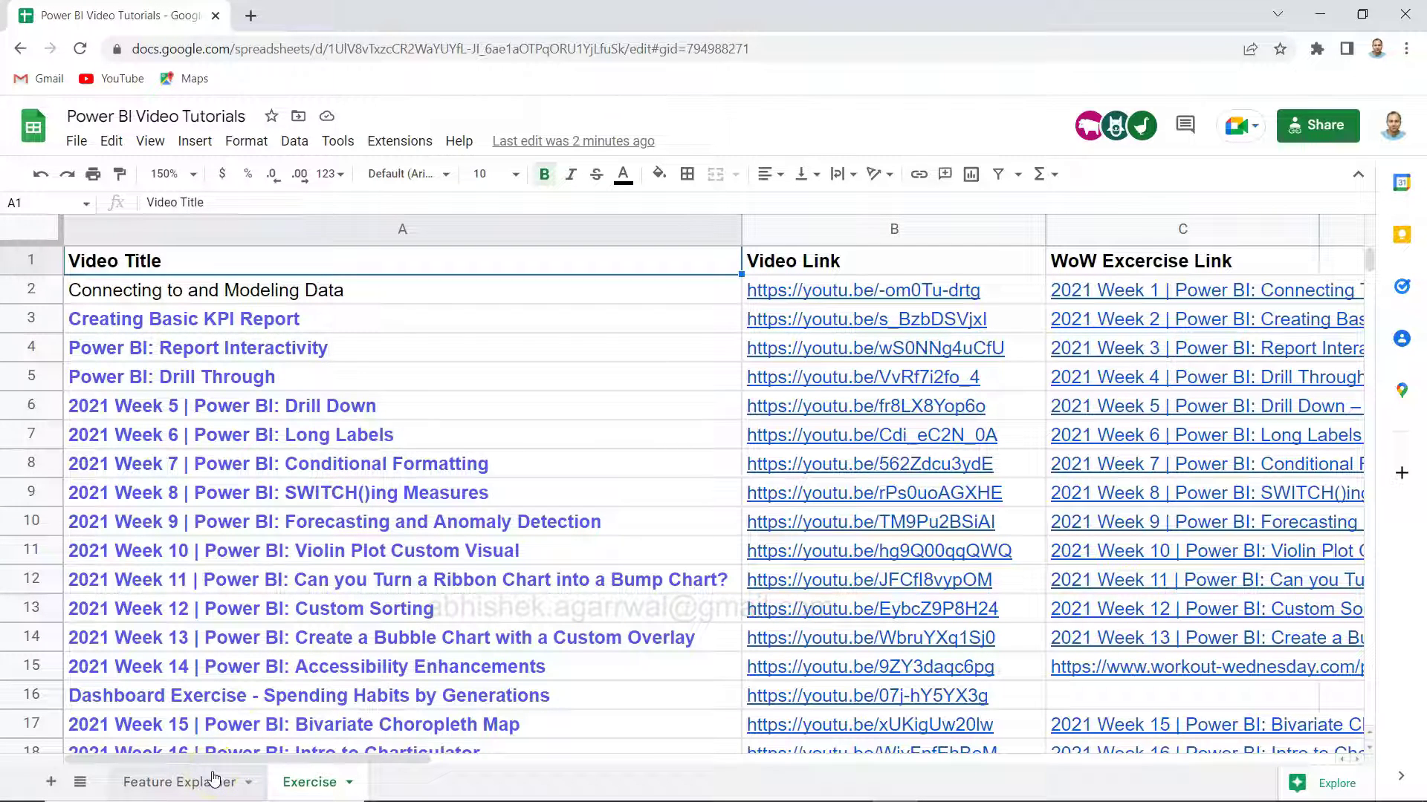
pyautogui.click(213, 780)
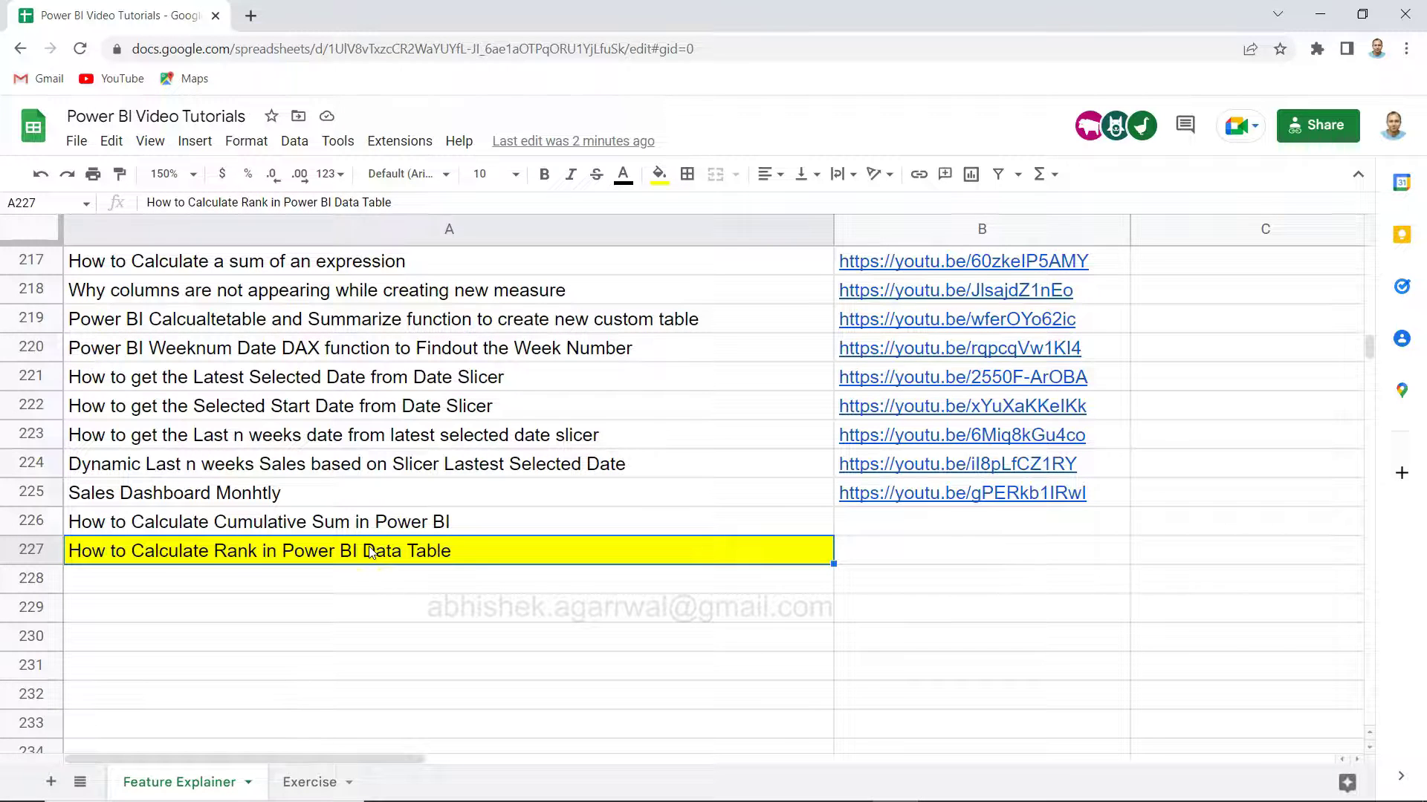
pyautogui.click(821, 578)
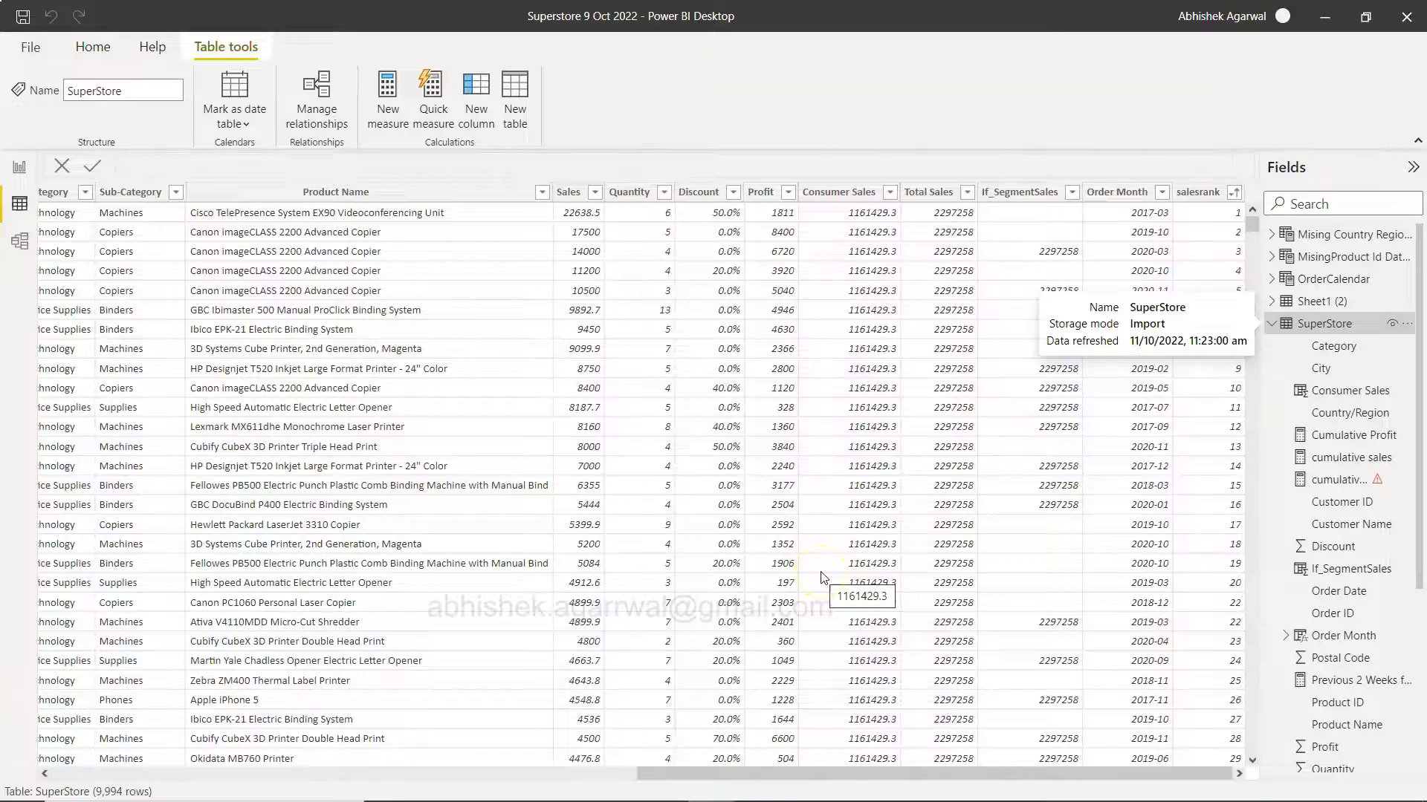
pyautogui.hscroll(-10, 821, 578)
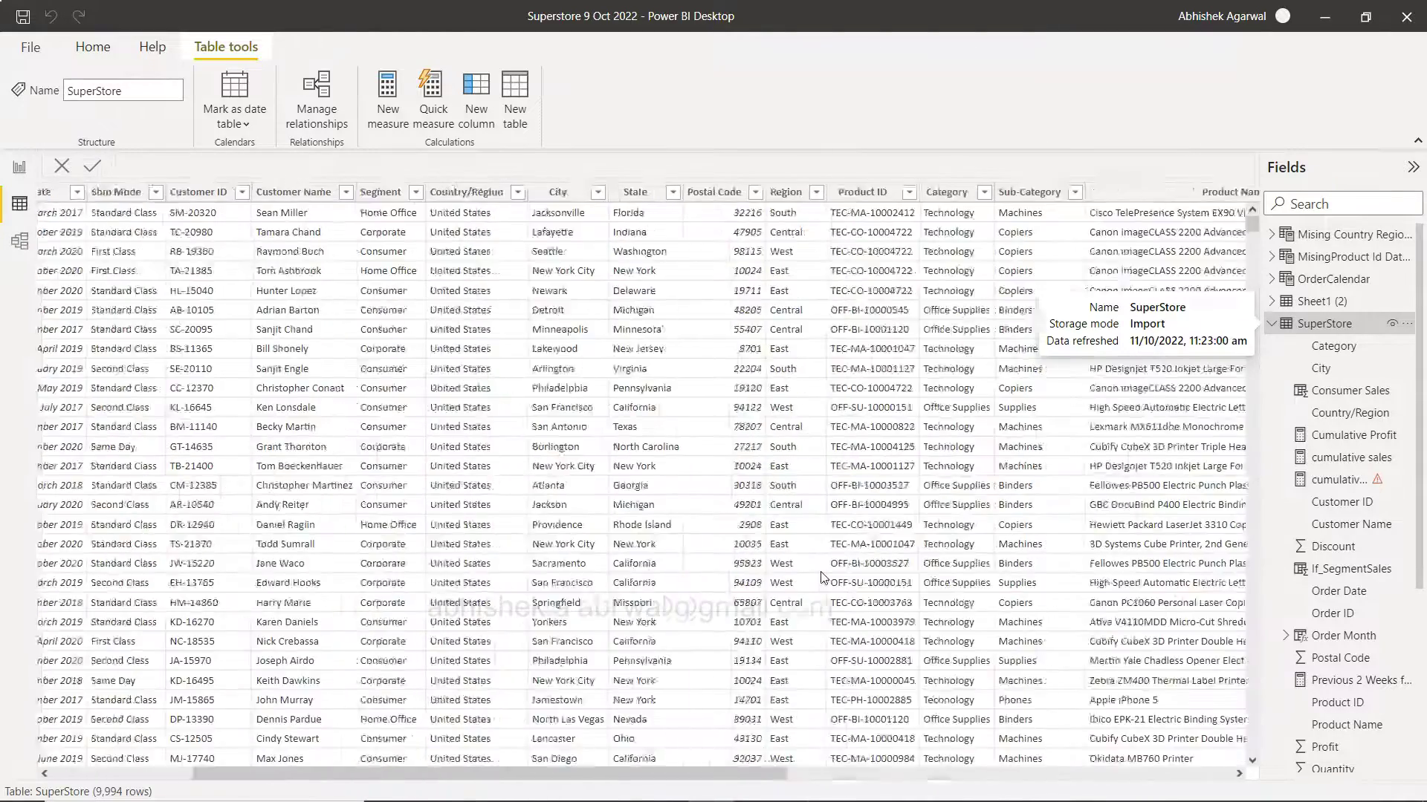
pyautogui.hscroll(-2, 821, 578)
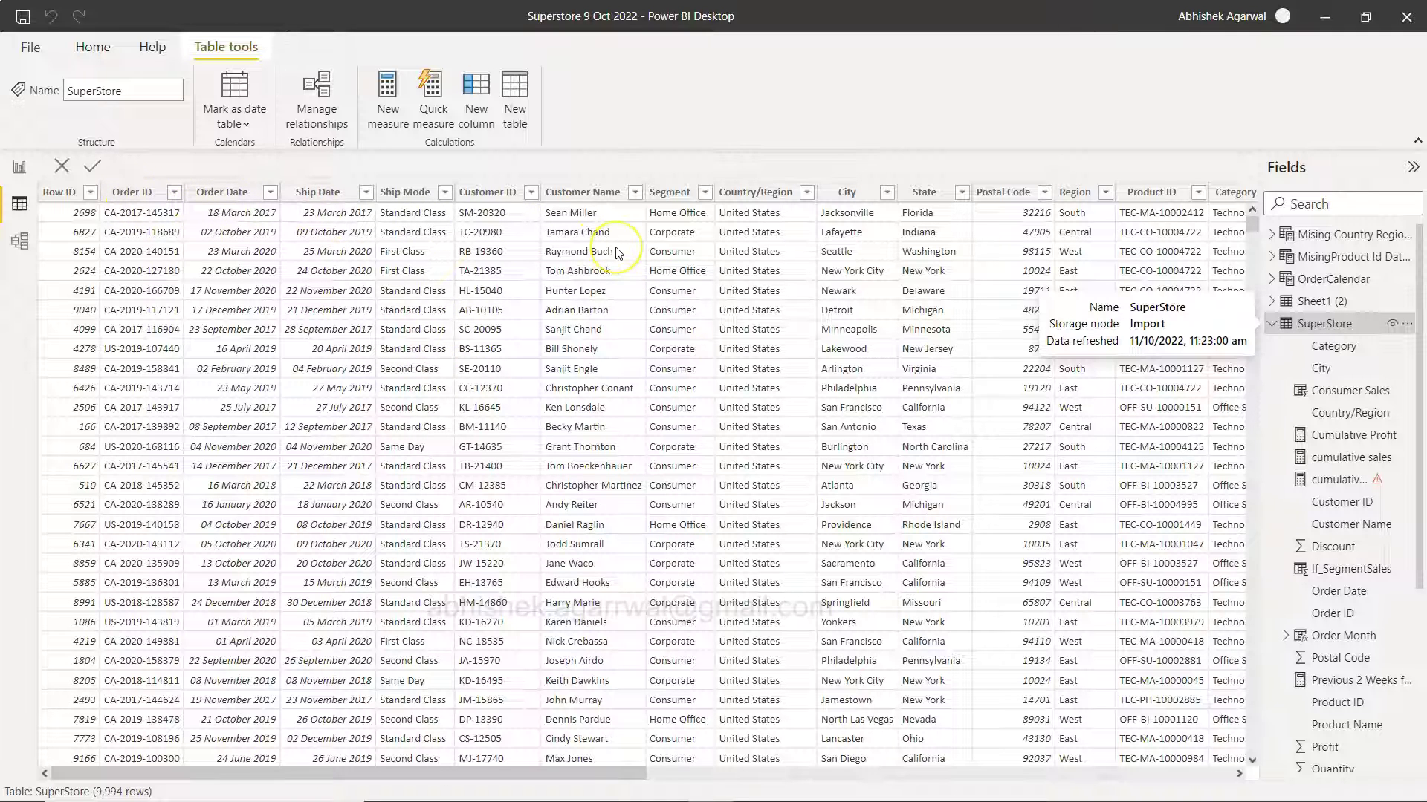
pyautogui.hscroll(3, 616, 254)
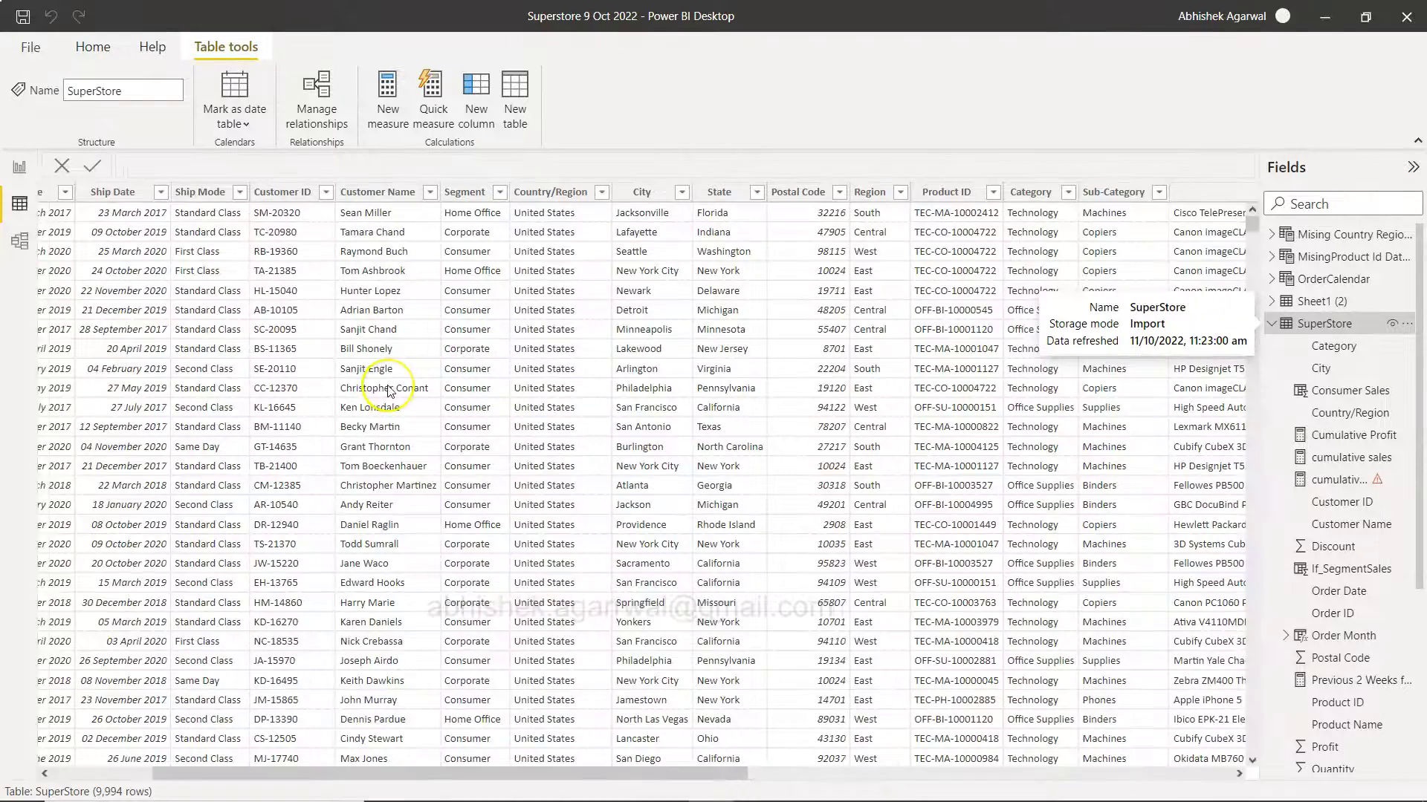
pyautogui.hscroll(12, 388, 392)
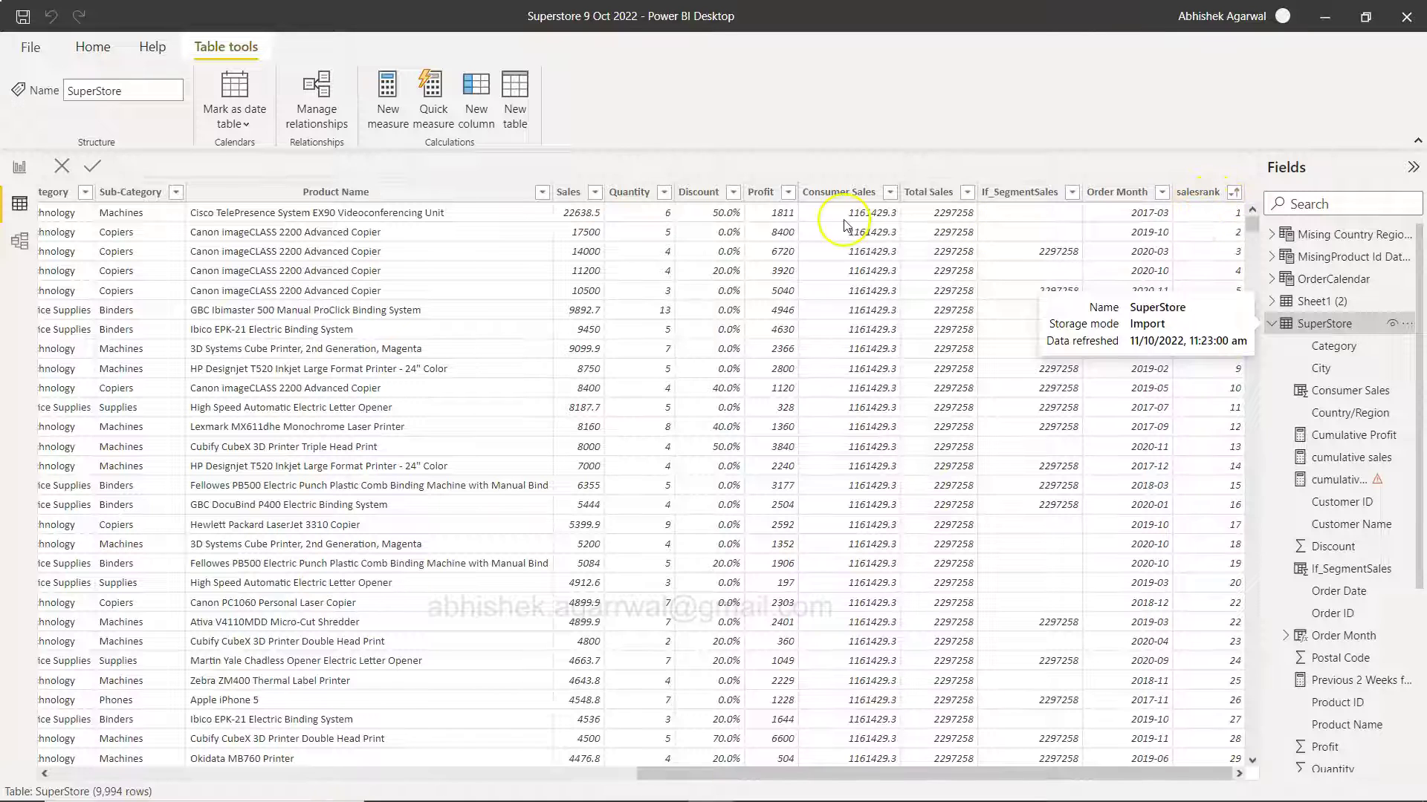
pyautogui.click(588, 216)
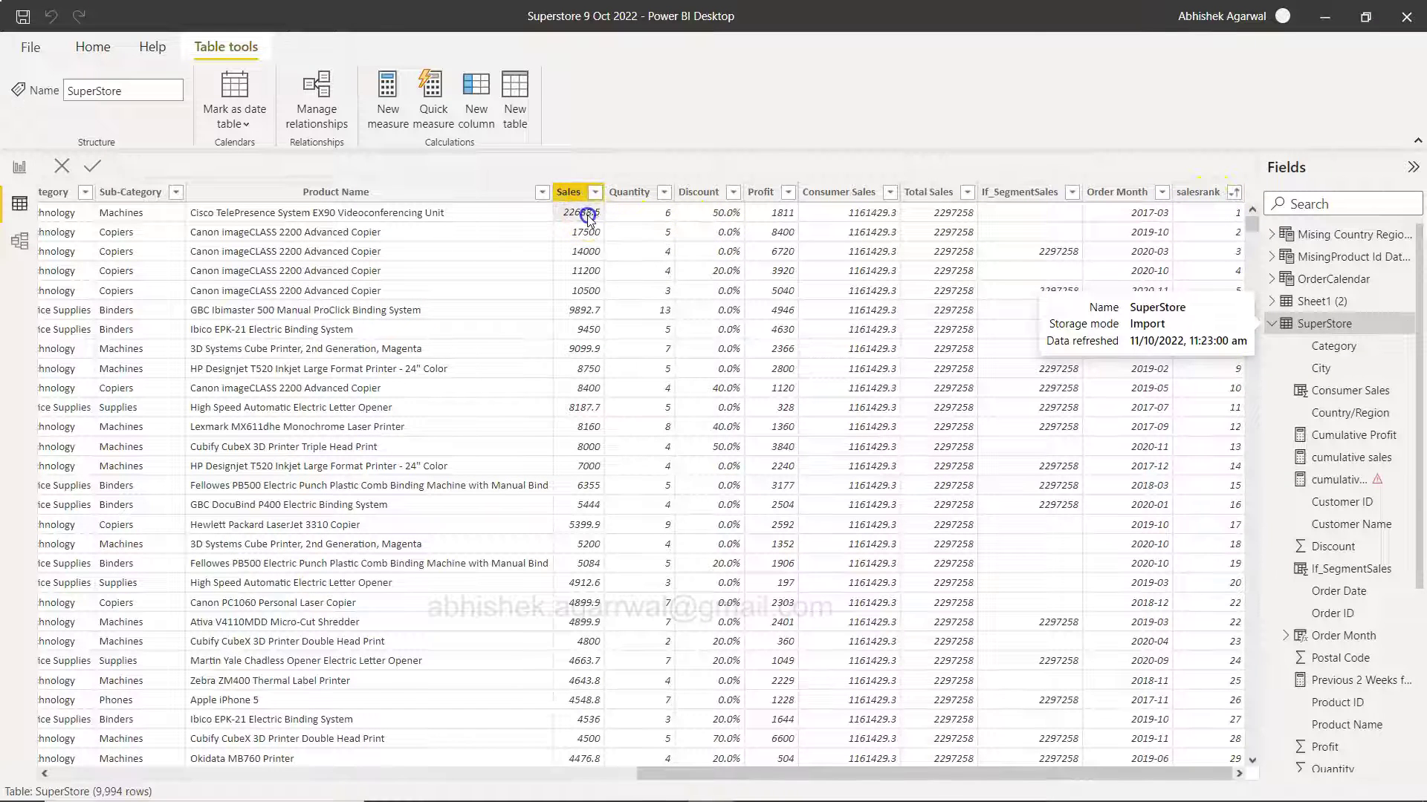
pyautogui.click(1234, 194)
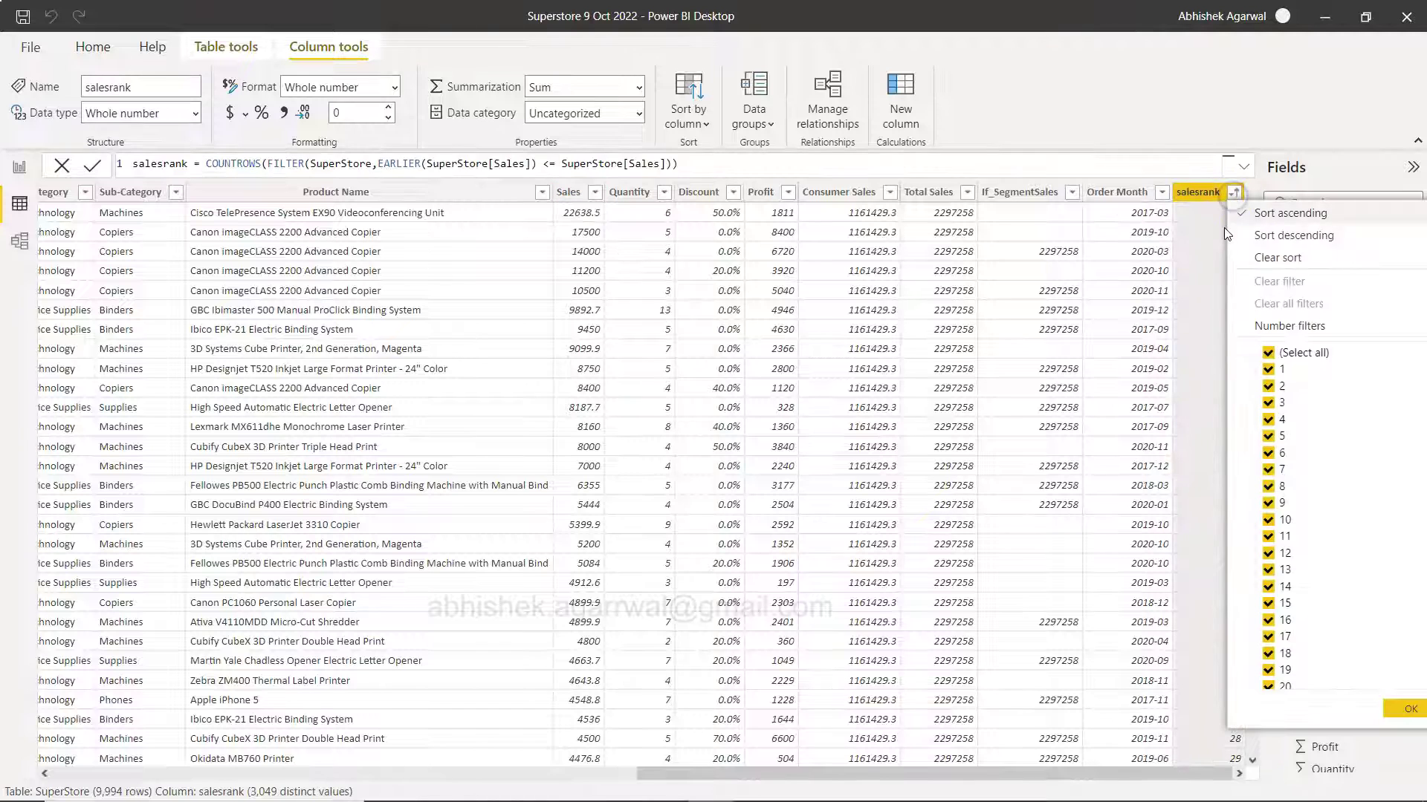
pyautogui.click(1193, 208)
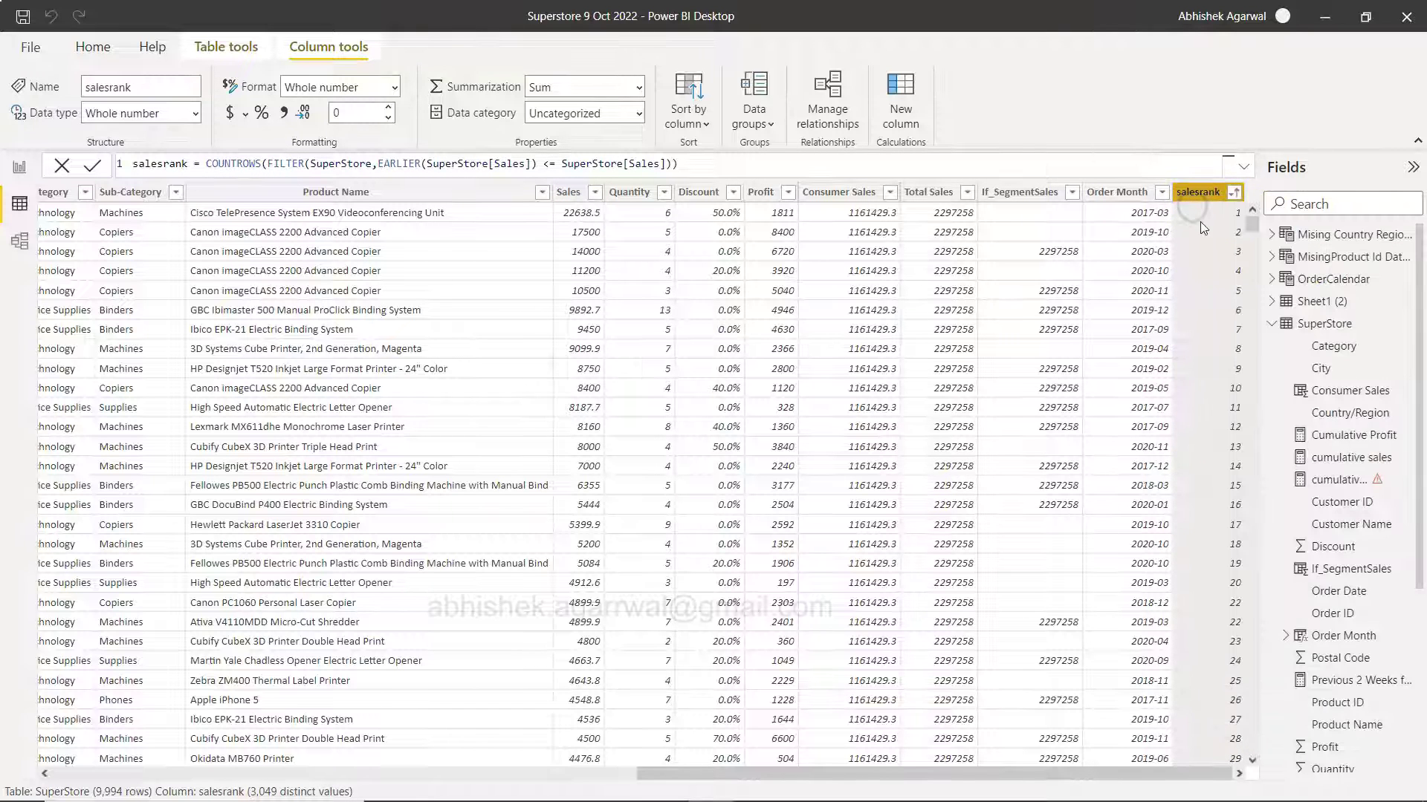
pyautogui.click(579, 237)
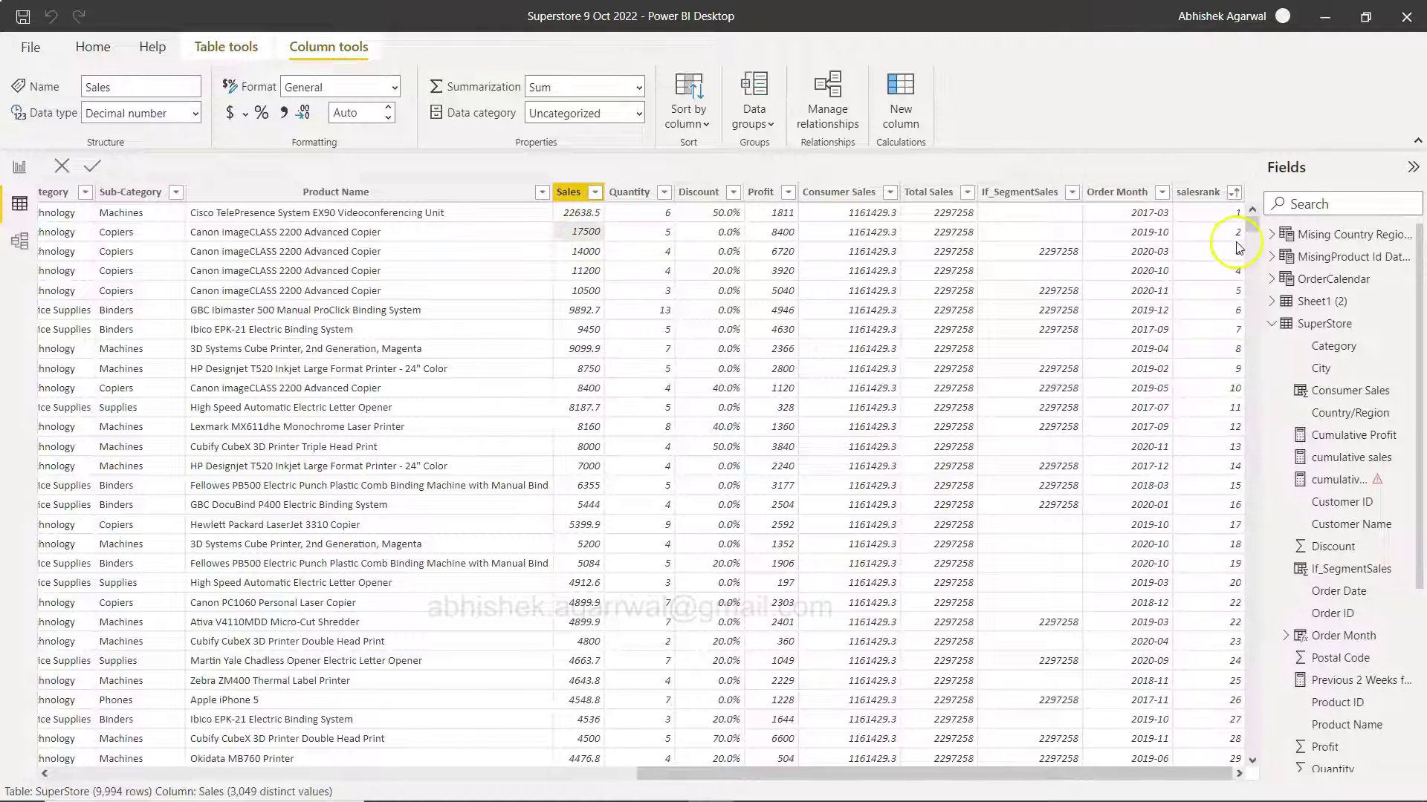
pyautogui.click(574, 248)
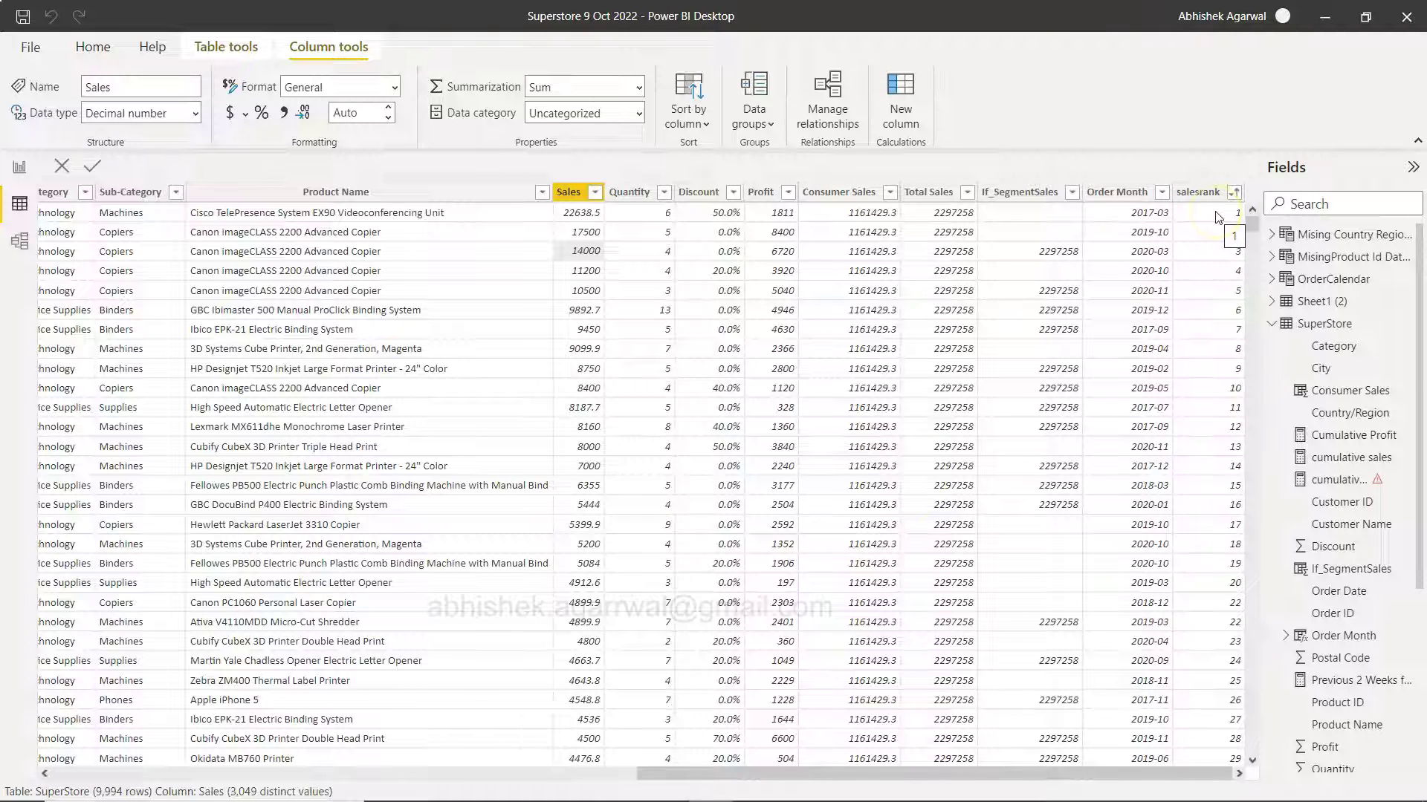
pyautogui.click(775, 211)
pyautogui.scroll(-4, 1310, 541)
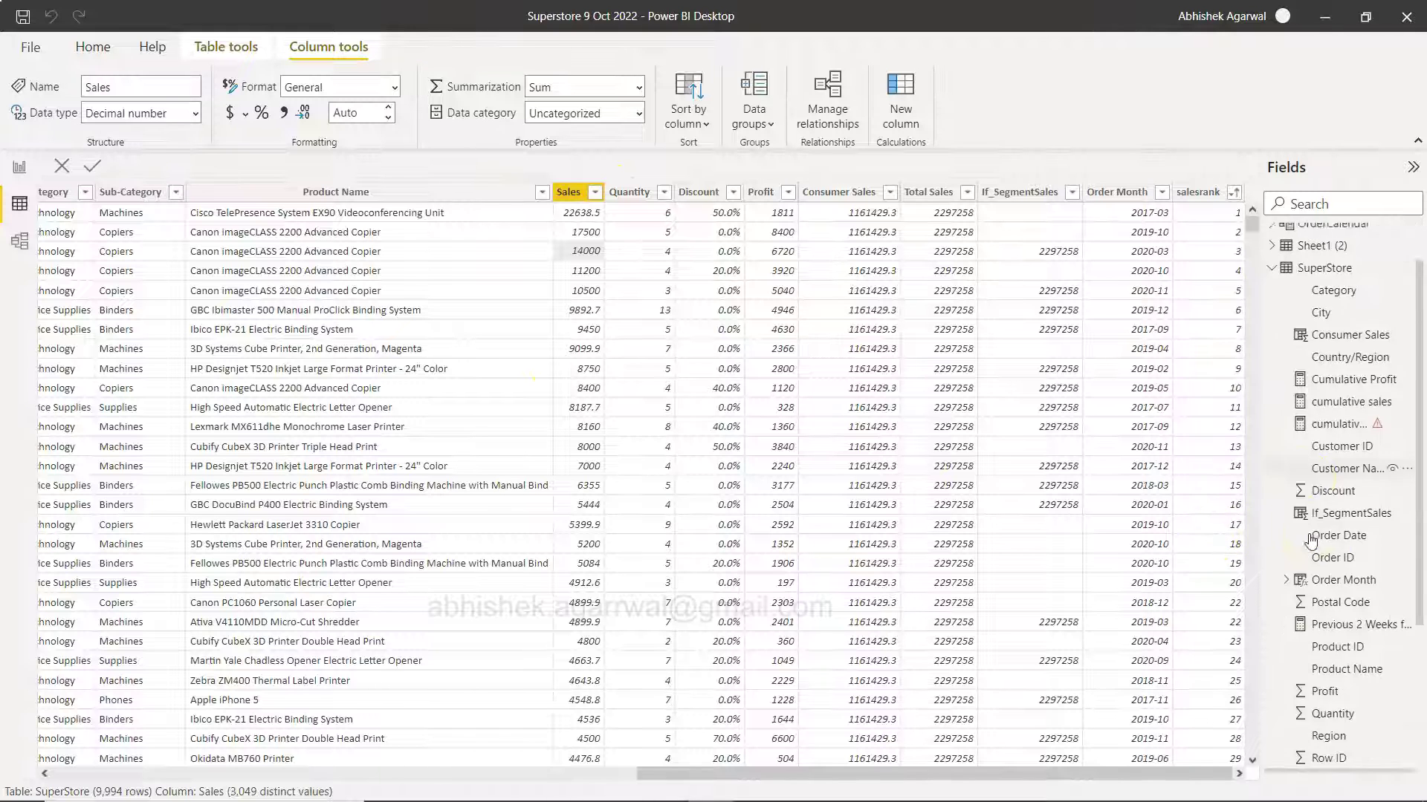
pyautogui.scroll(-1, 1310, 541)
pyautogui.scroll(3, 1310, 541)
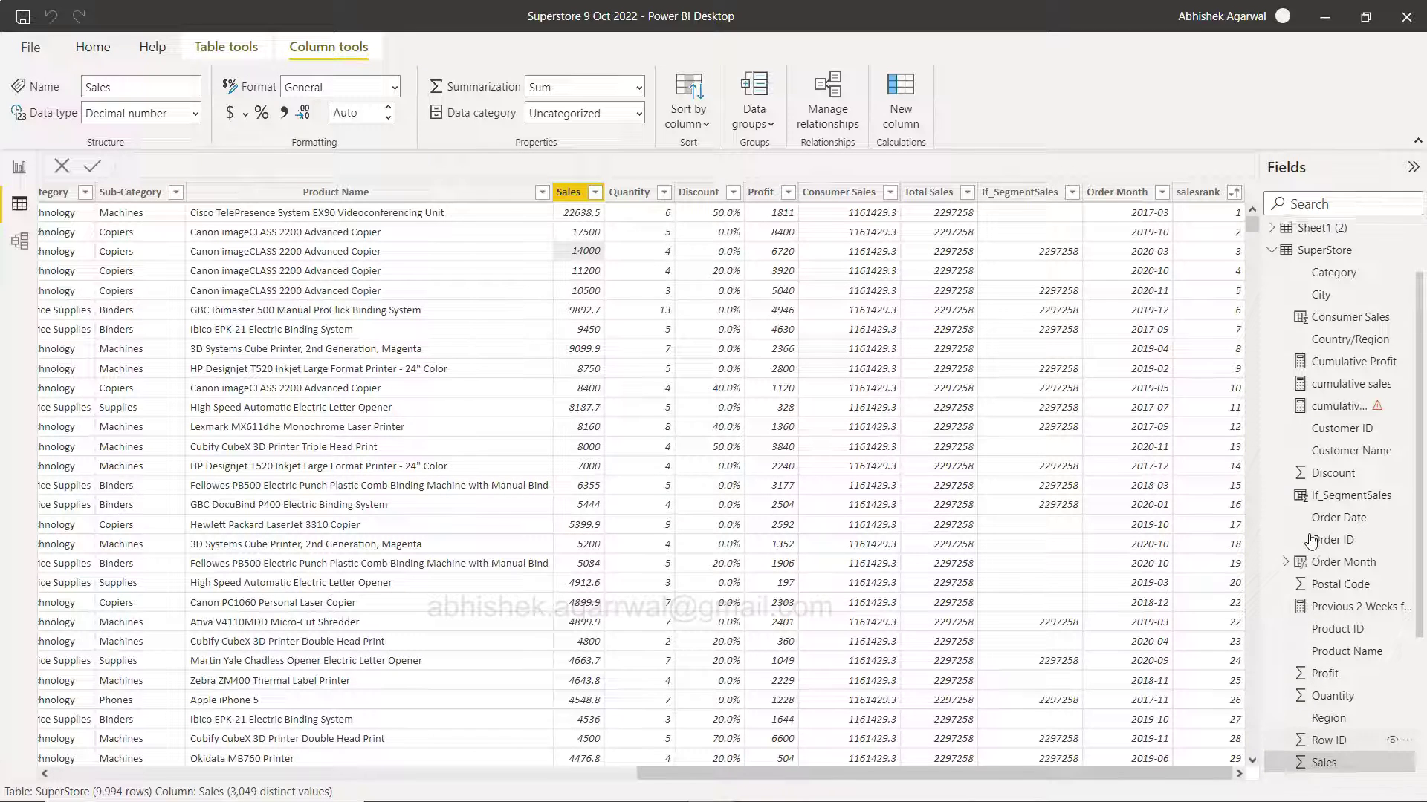
pyautogui.click(1322, 257)
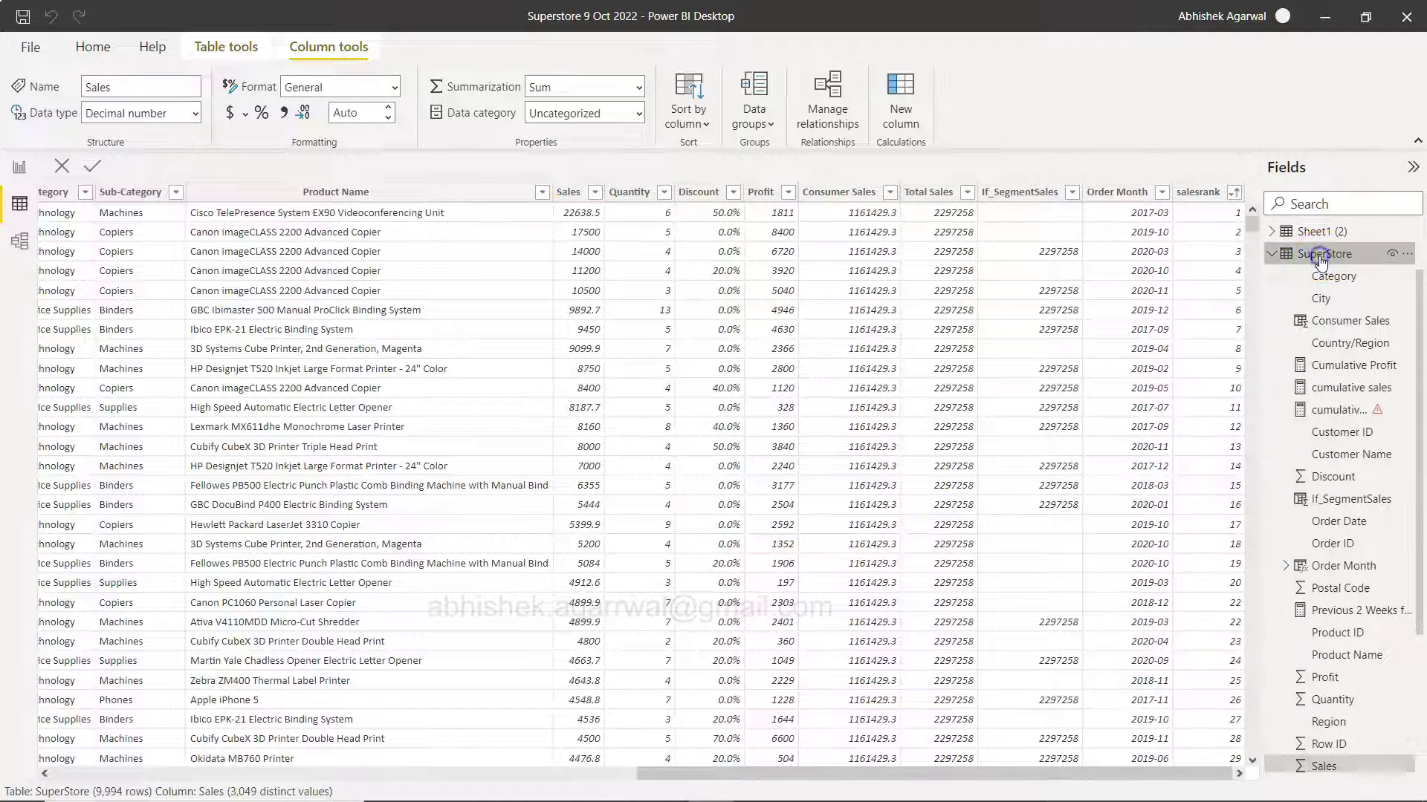
pyautogui.click(312, 199)
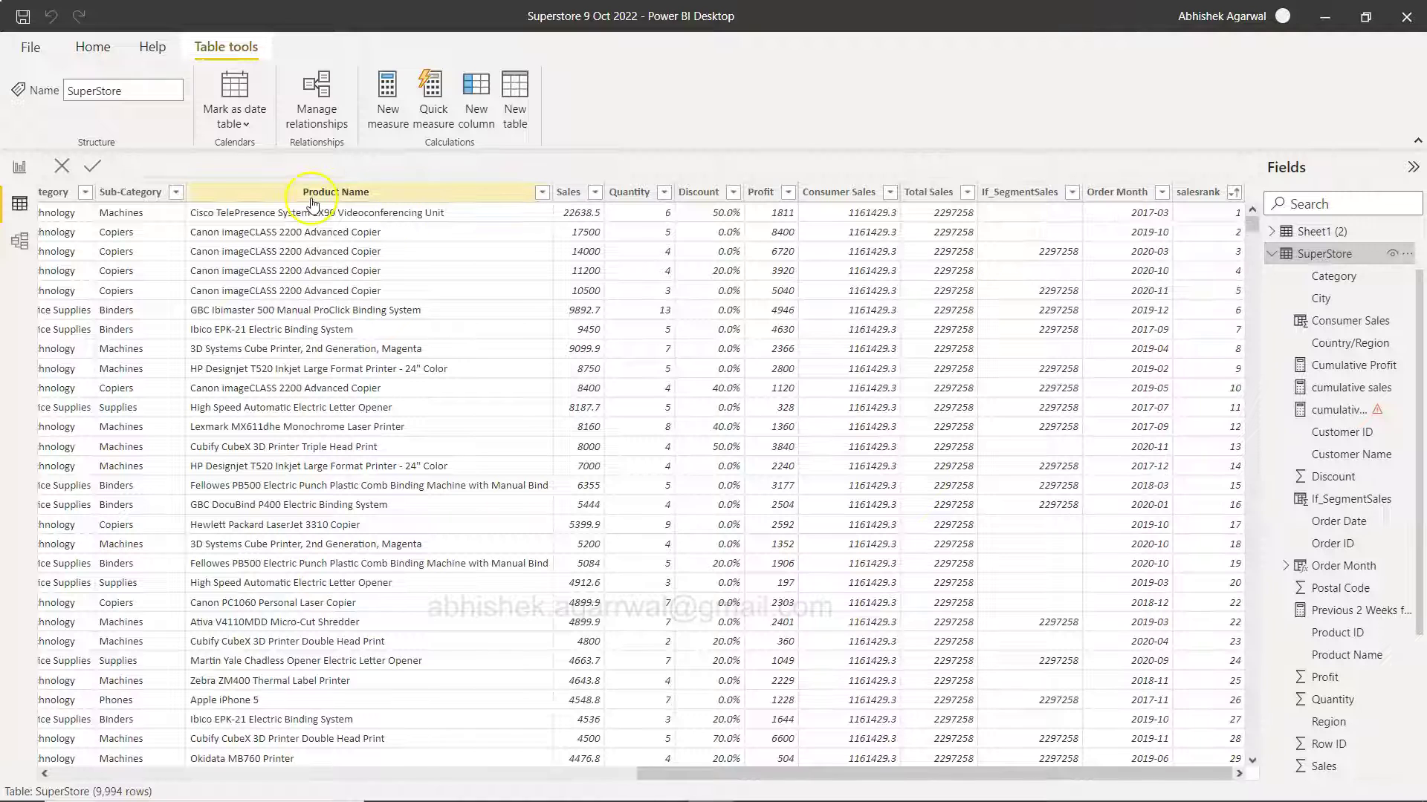
# Step: Start a new SuperStore column with the formula ProfitRank = COUNTROWS(FILTER(SuperStore
pyautogui.click(472, 119)
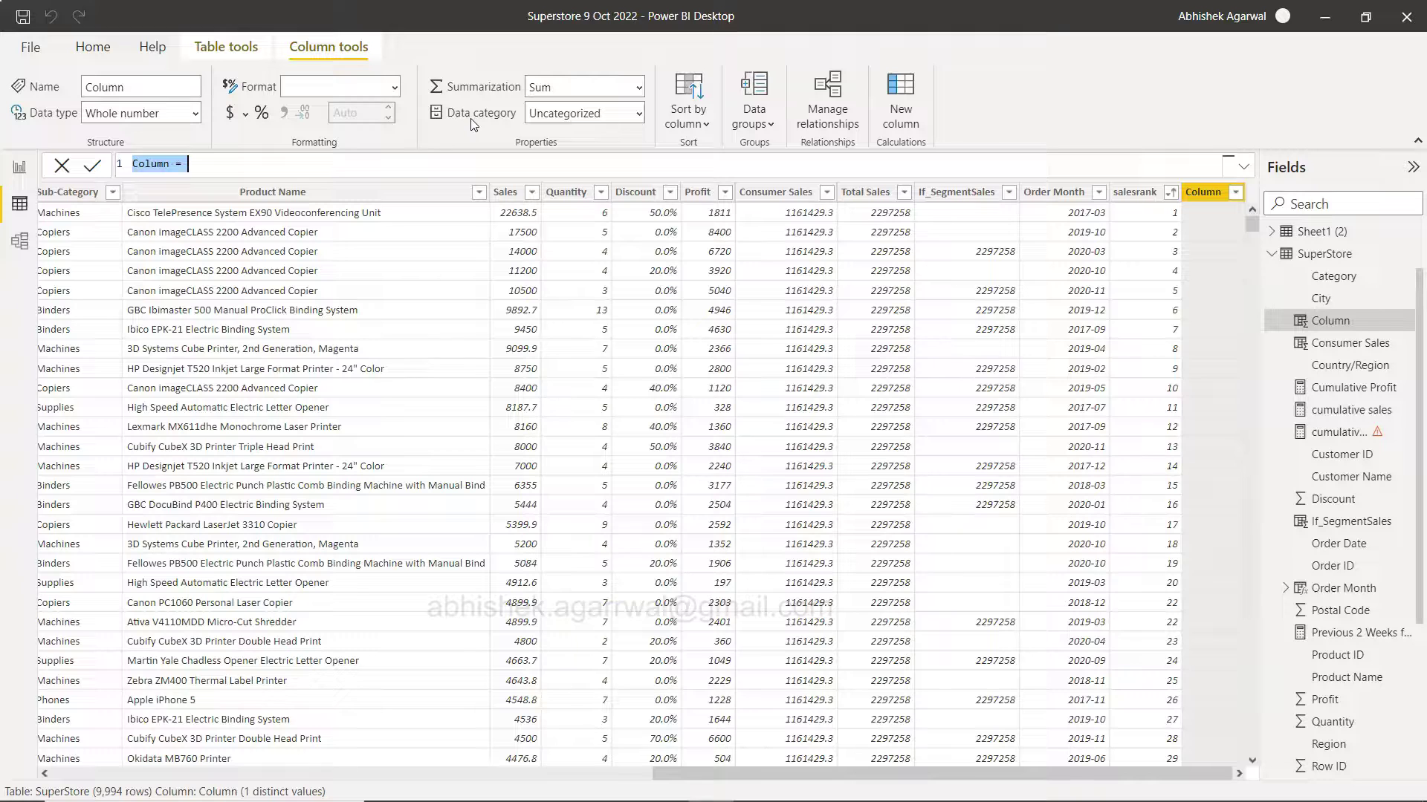
pyautogui.write('ProfitRank = ')
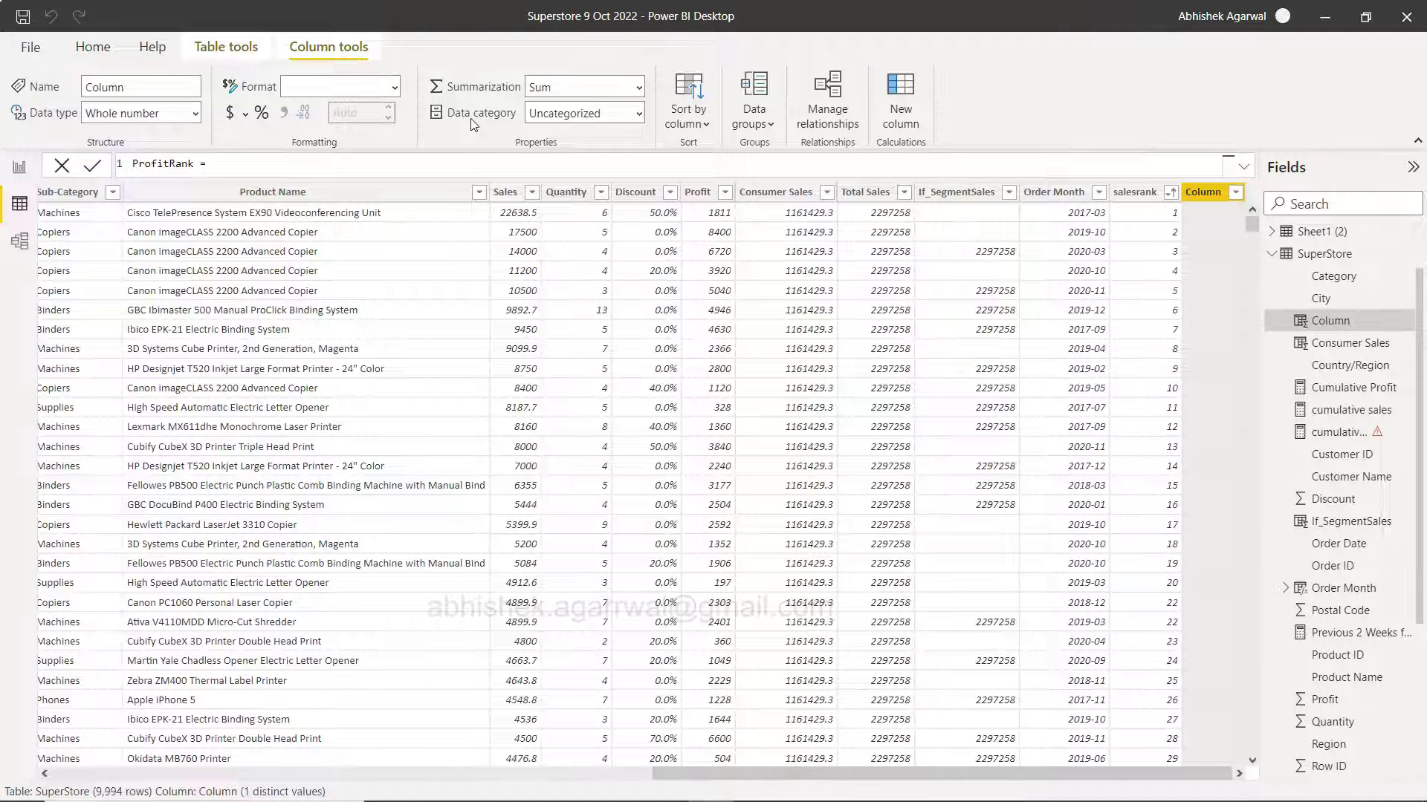
pyautogui.write('count')
pyautogui.press('Down')
pyautogui.press('Down')
pyautogui.press('Tab')
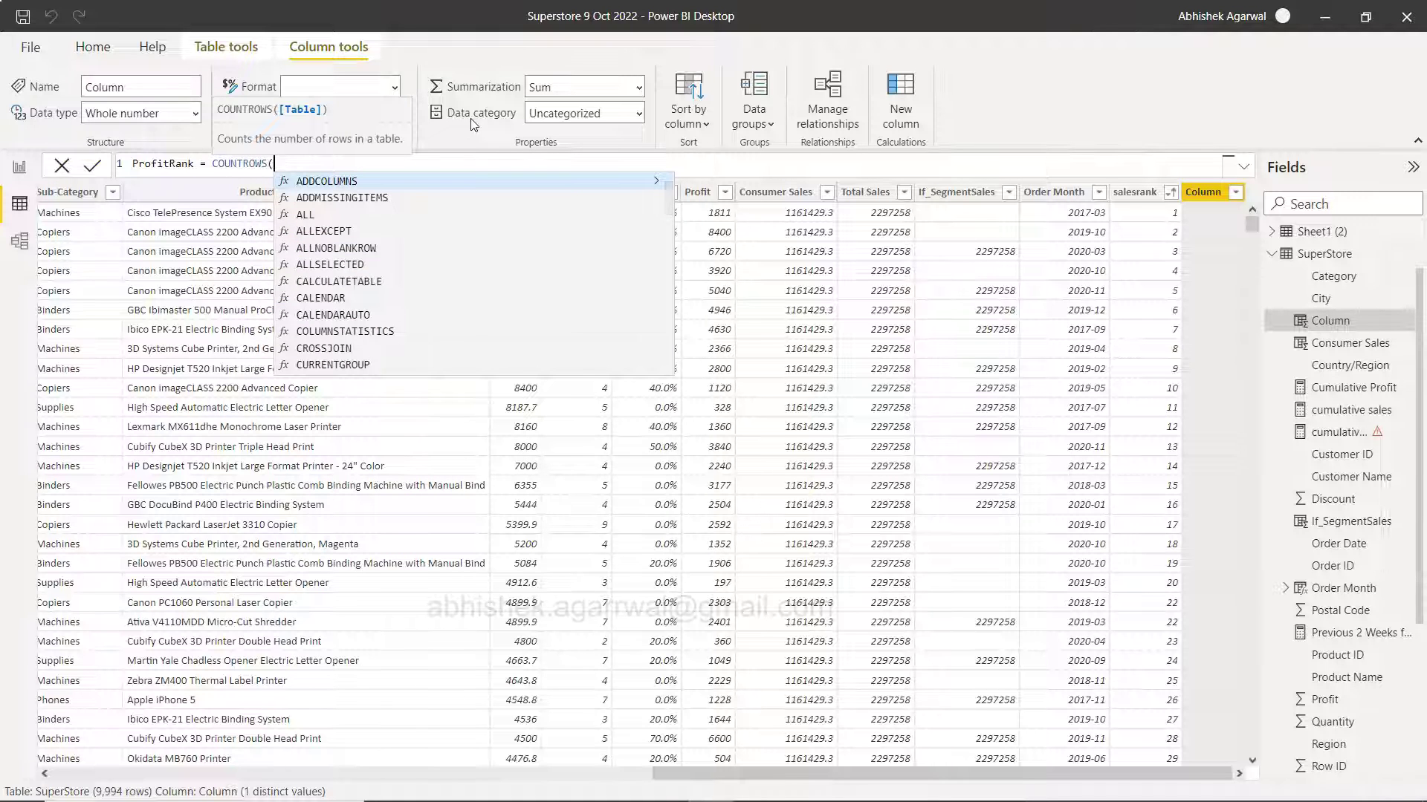
pyautogui.write('filt')
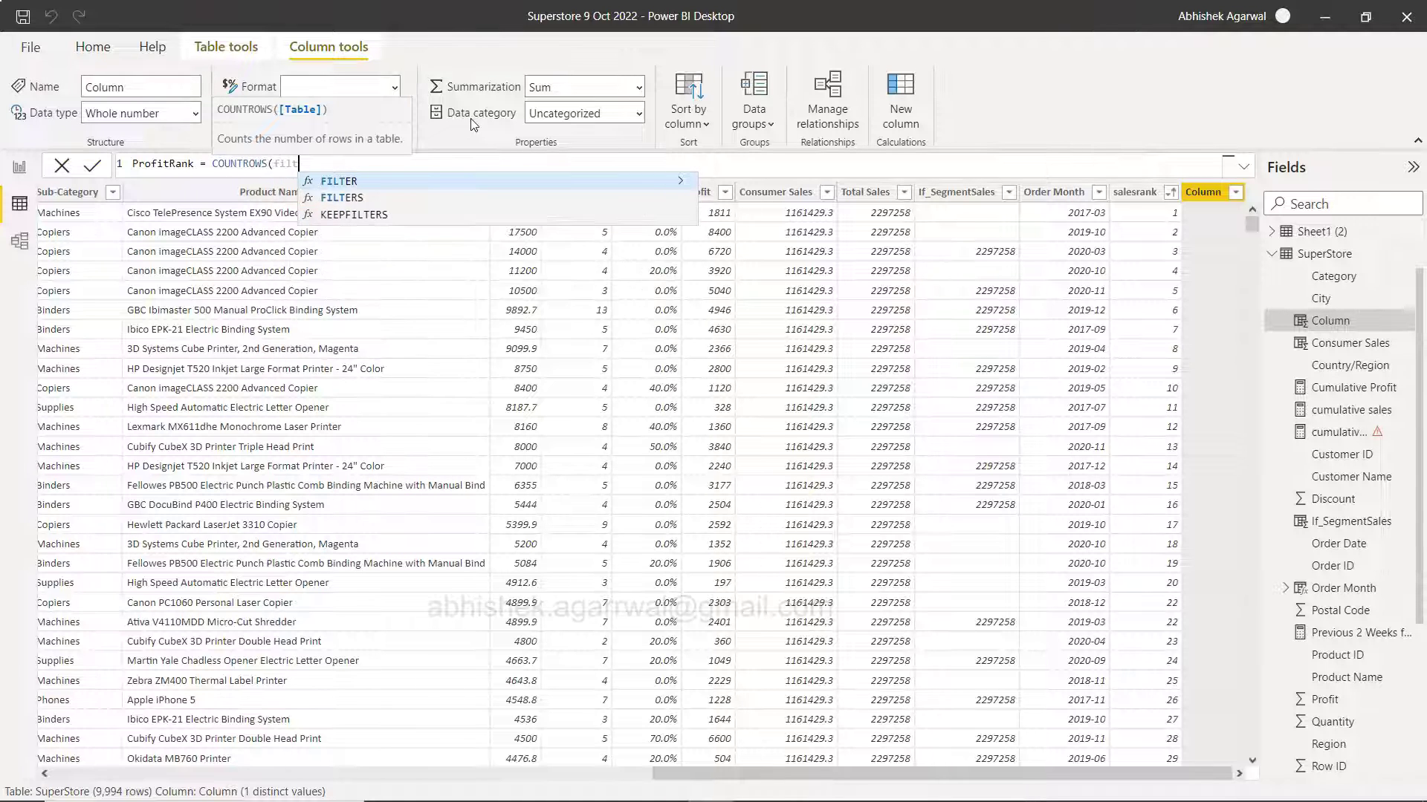
pyautogui.press('Tab')
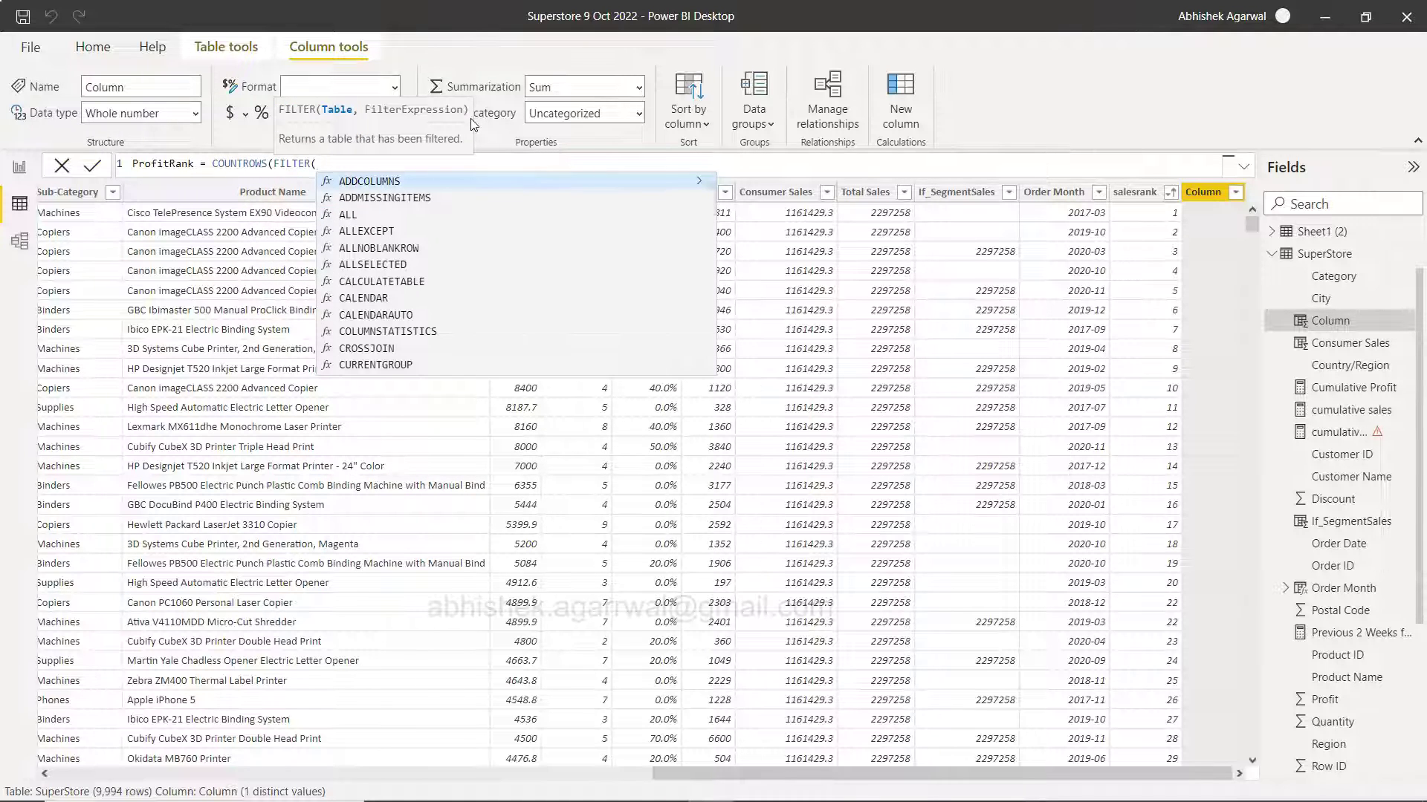
pyautogui.write('sup')
pyautogui.press('Tab')
# Step: Finish the filter condition: EARLIER(SuperStore[Profit]) <= SuperStore[Profit]))
pyautogui.write(', ear')
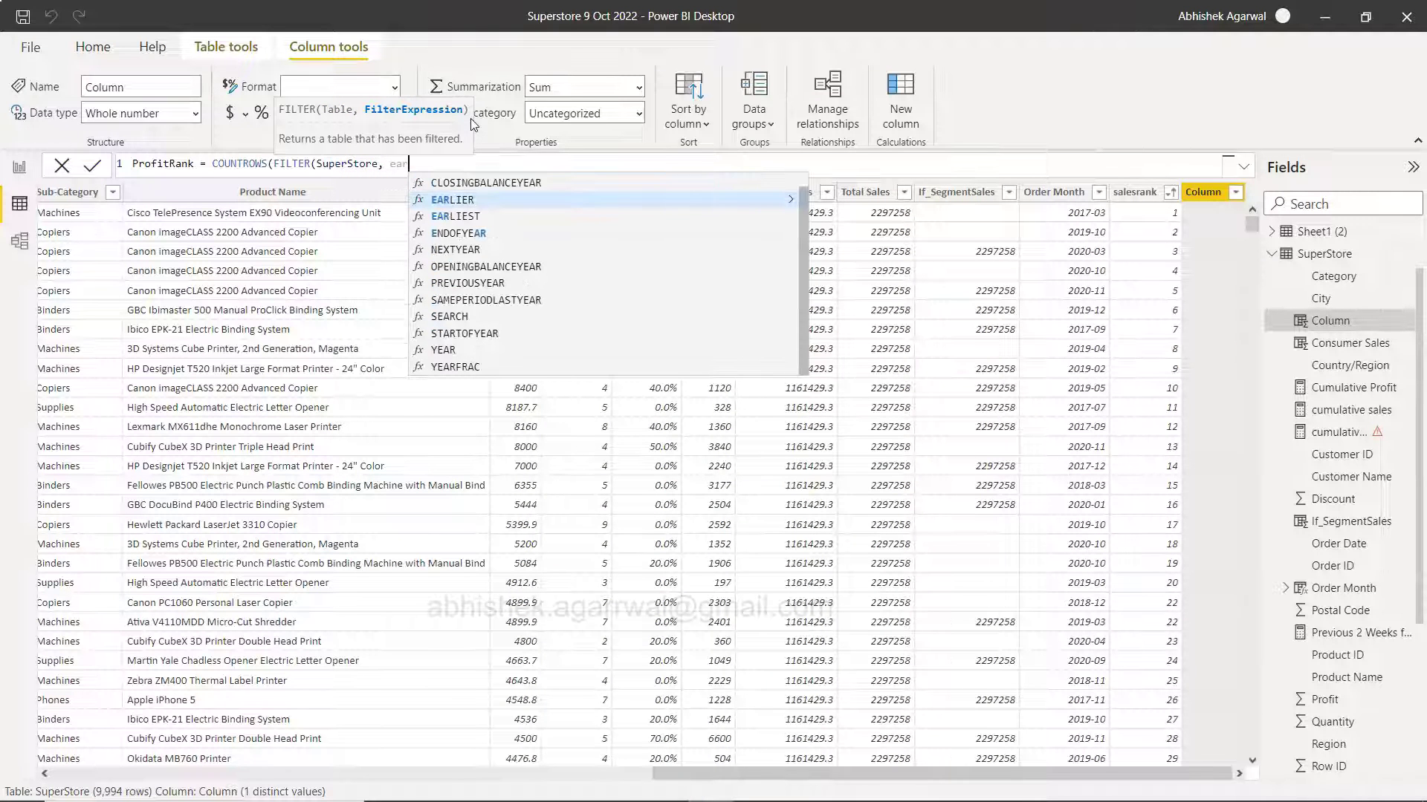
pyautogui.press('Tab')
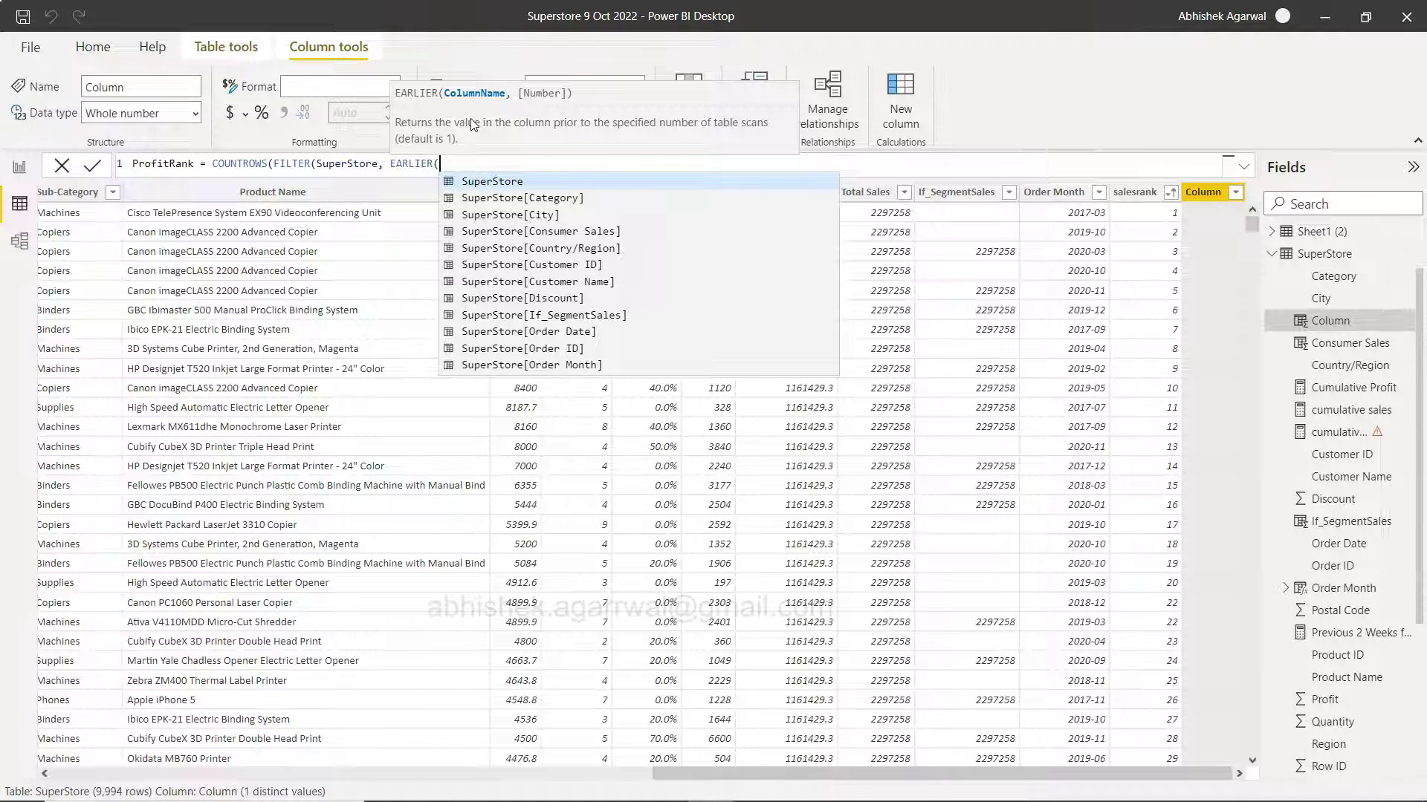
pyautogui.write('profi')
pyautogui.press('Tab')
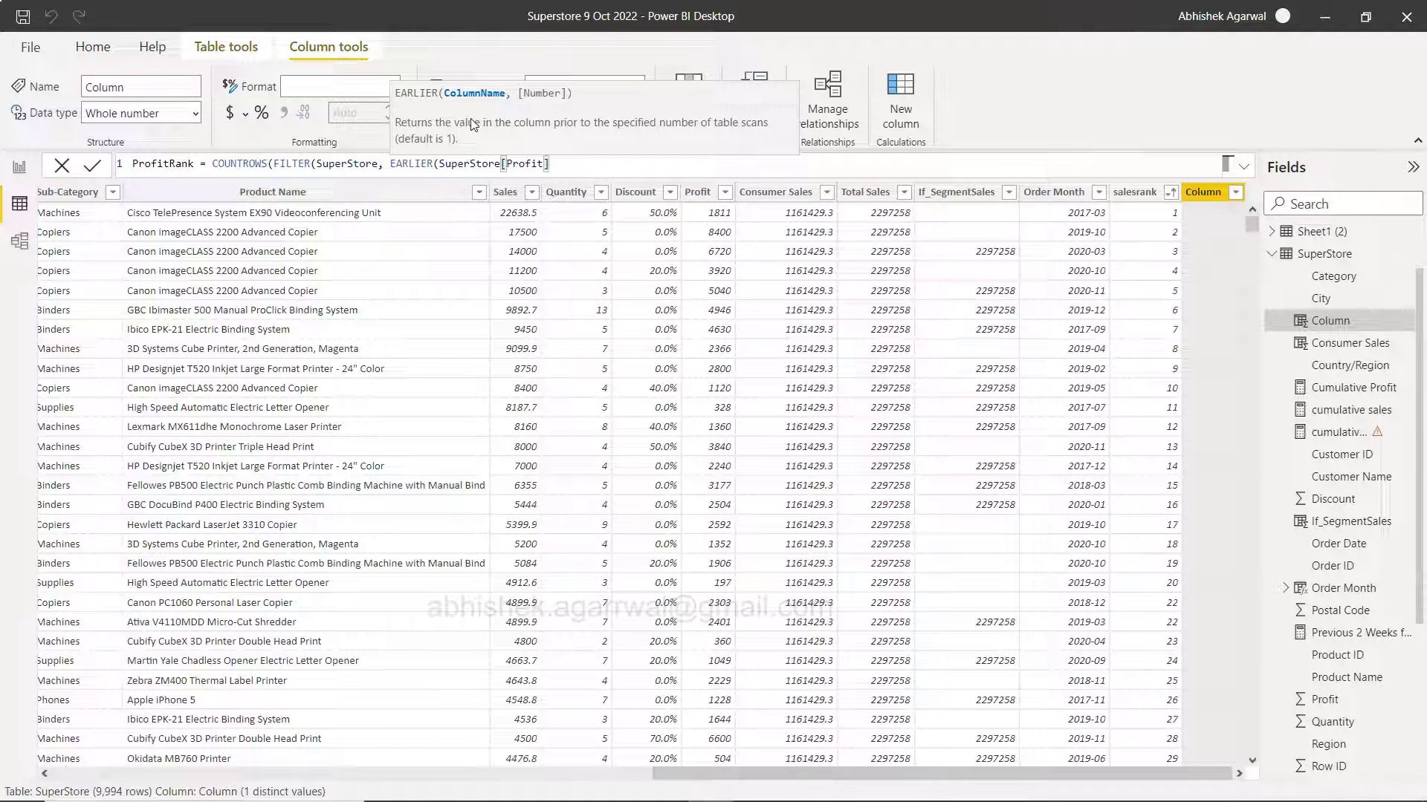
pyautogui.write(') <=')
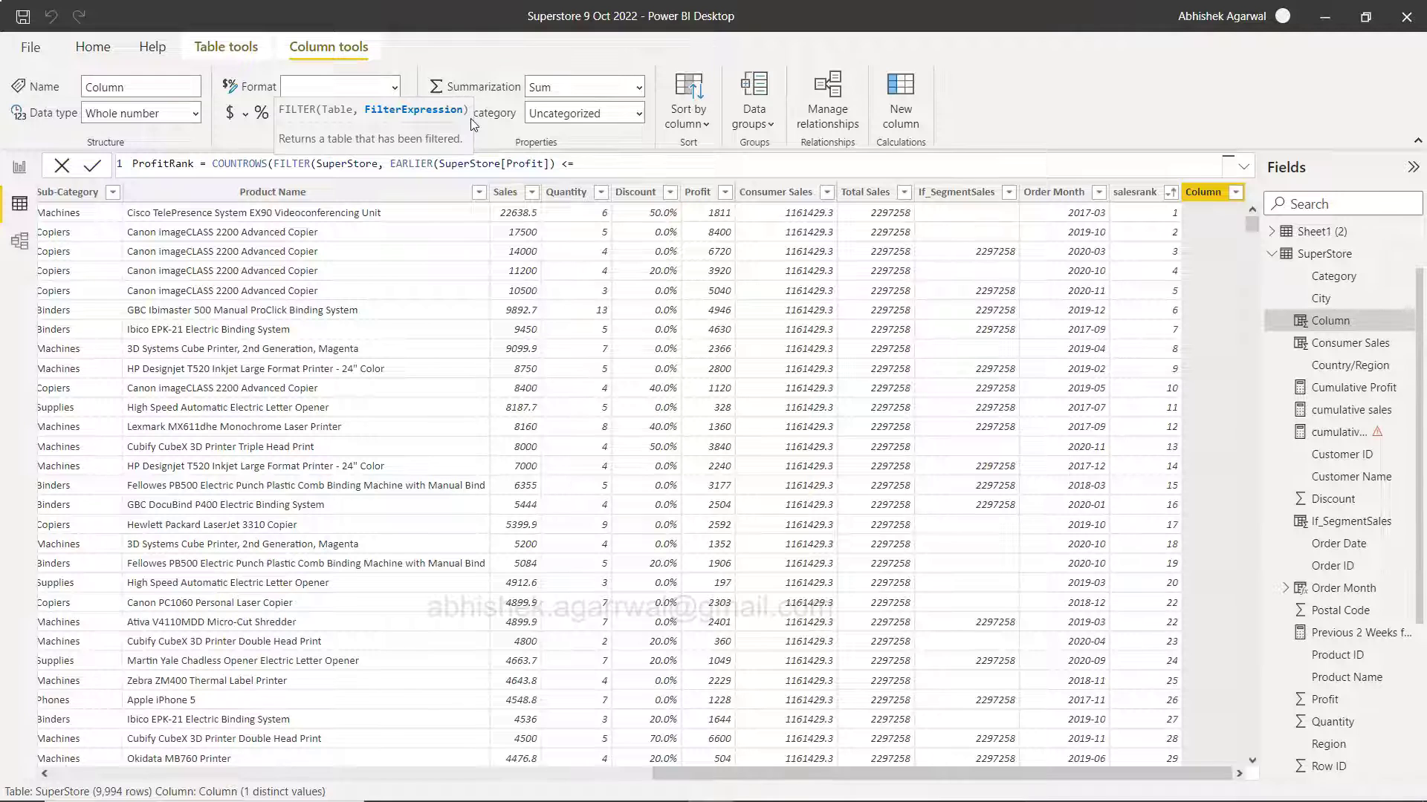
pyautogui.write(' super')
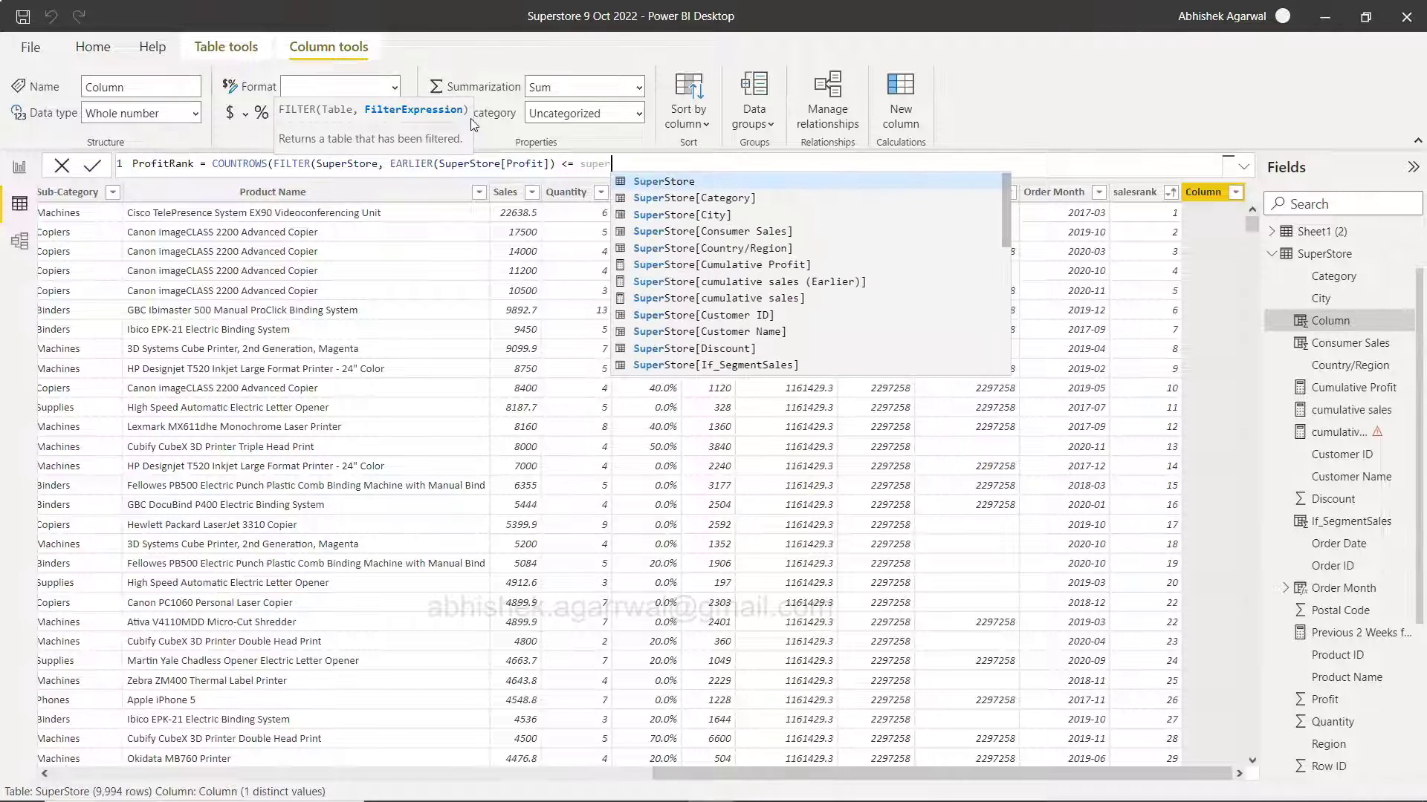
pyautogui.press('Down')
pyautogui.press('Down')
pyautogui.press('Down')
pyautogui.press('Down')
pyautogui.press('Down')
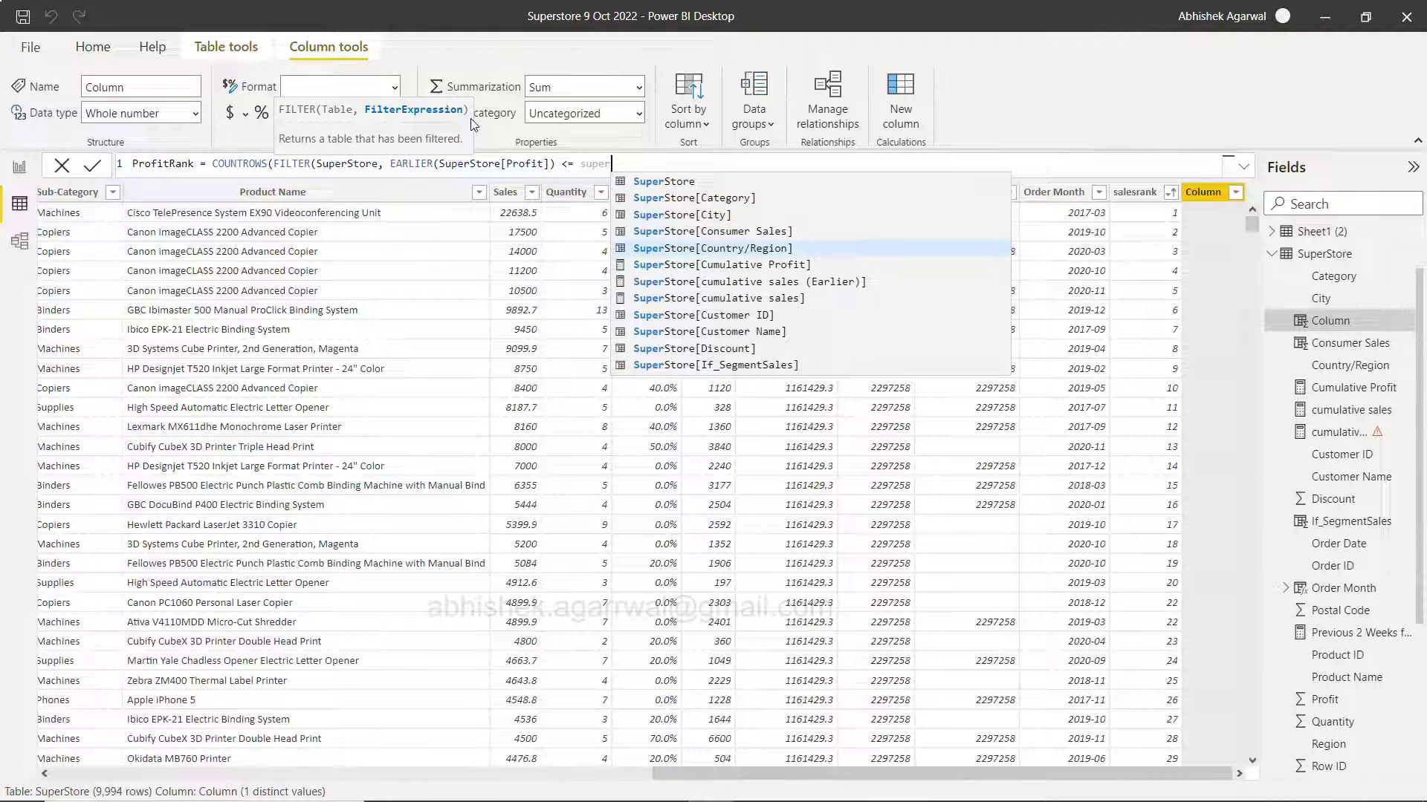
pyautogui.press('BackSpace')
pyautogui.press('BackSpace')
pyautogui.press('BackSpace')
pyautogui.press('BackSpace')
pyautogui.press('BackSpace')
pyautogui.write('profi')
pyautogui.press('Tab')
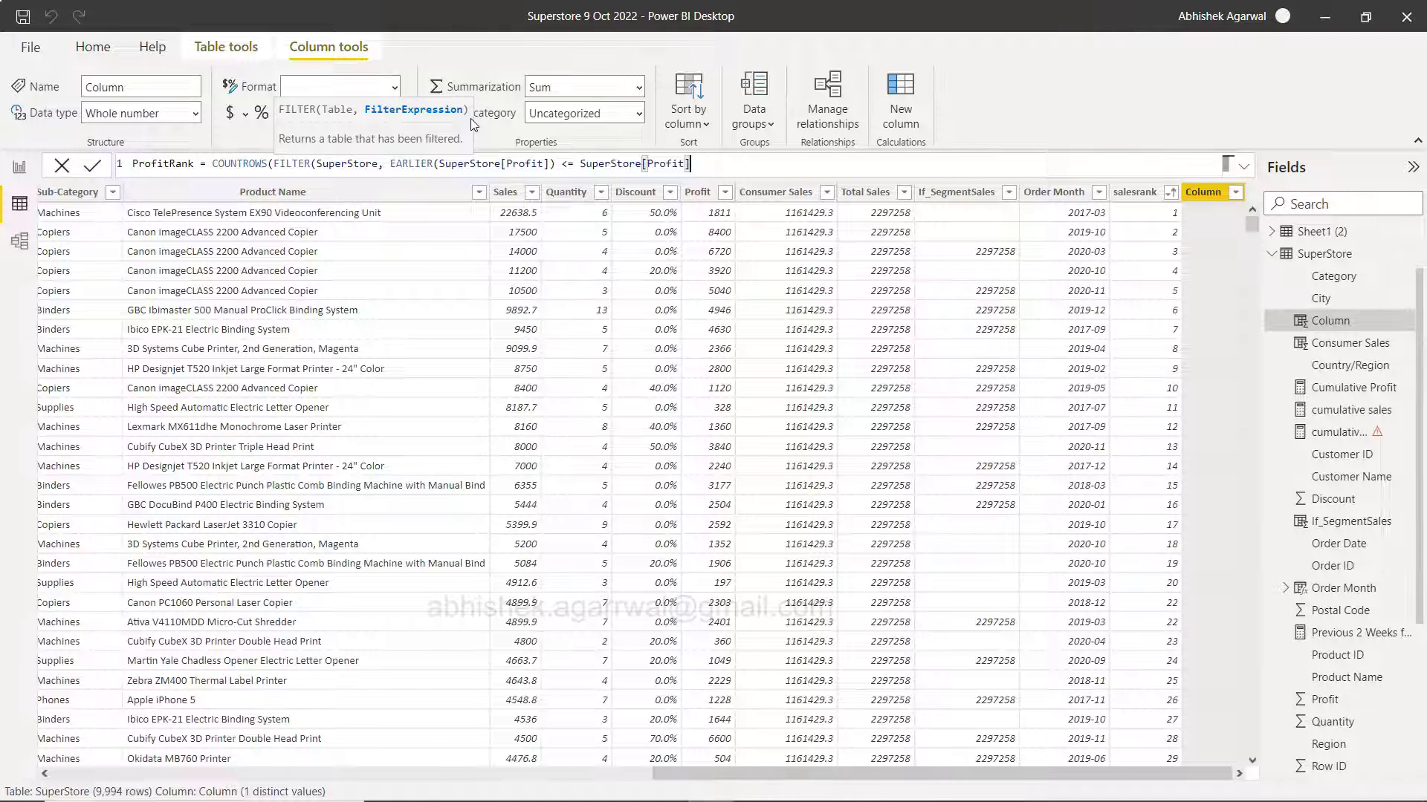
pyautogui.write(')')
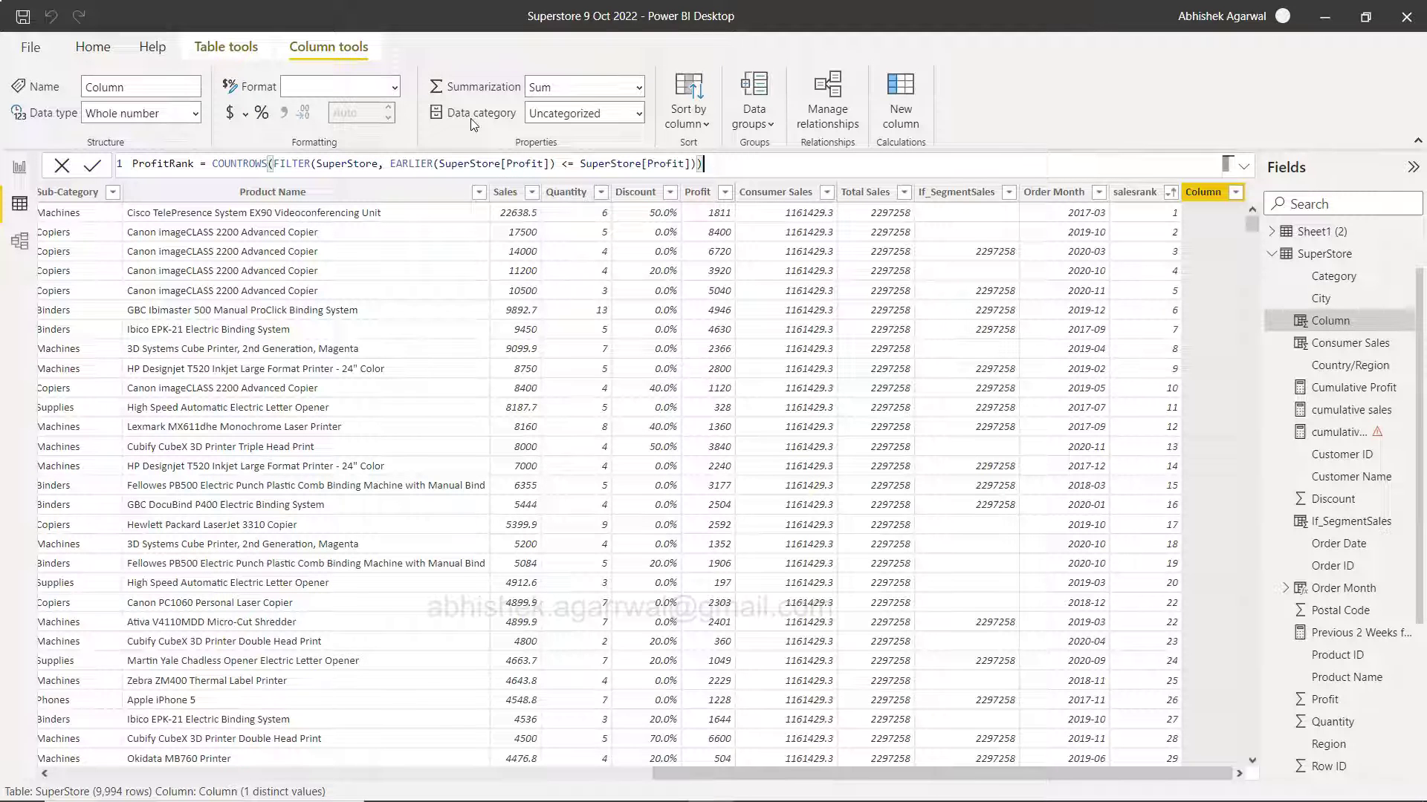
# Step: Commit the ProfitRank column and sort the table by ProfitRank ascending
pyautogui.click(92, 166)
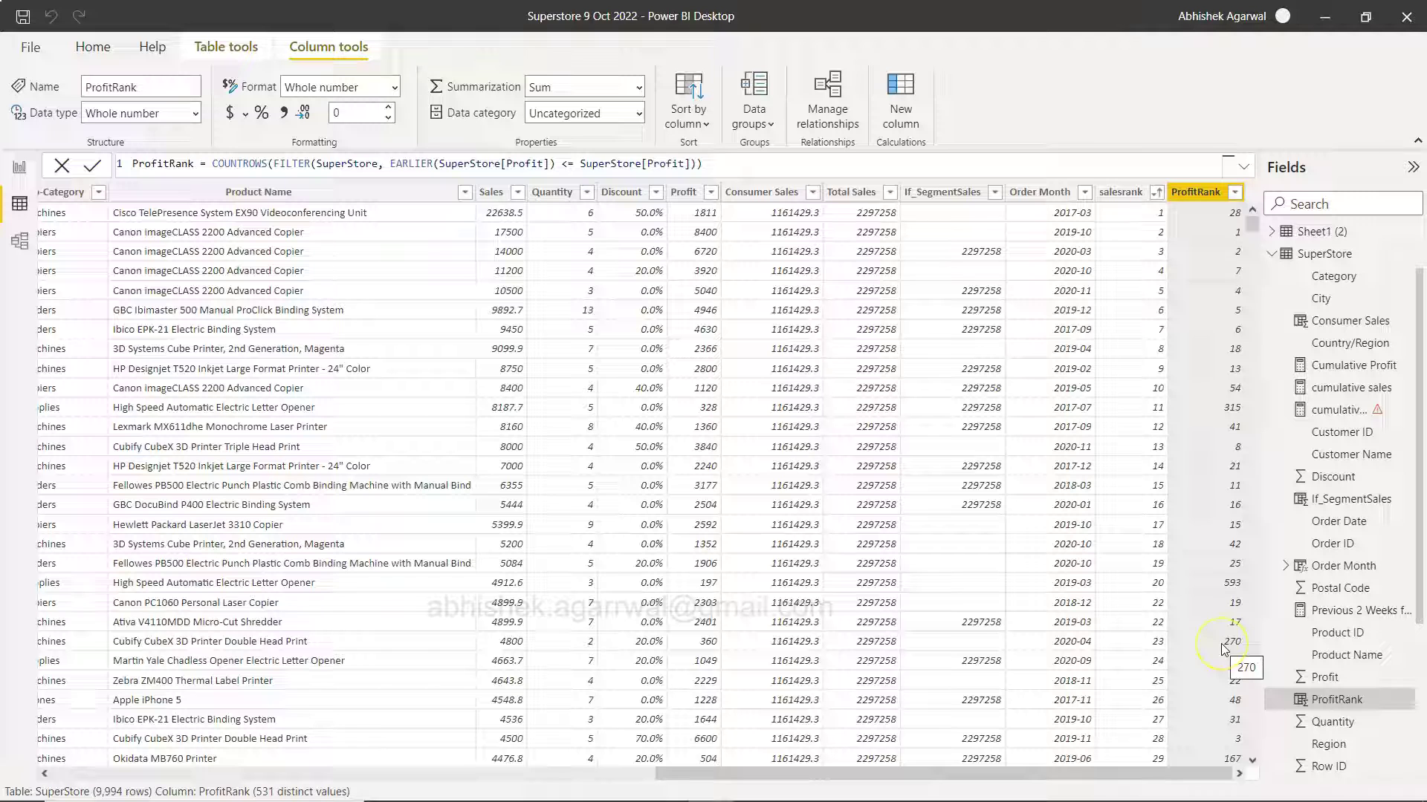
pyautogui.click(1235, 195)
pyautogui.click(1275, 234)
pyautogui.click(1280, 213)
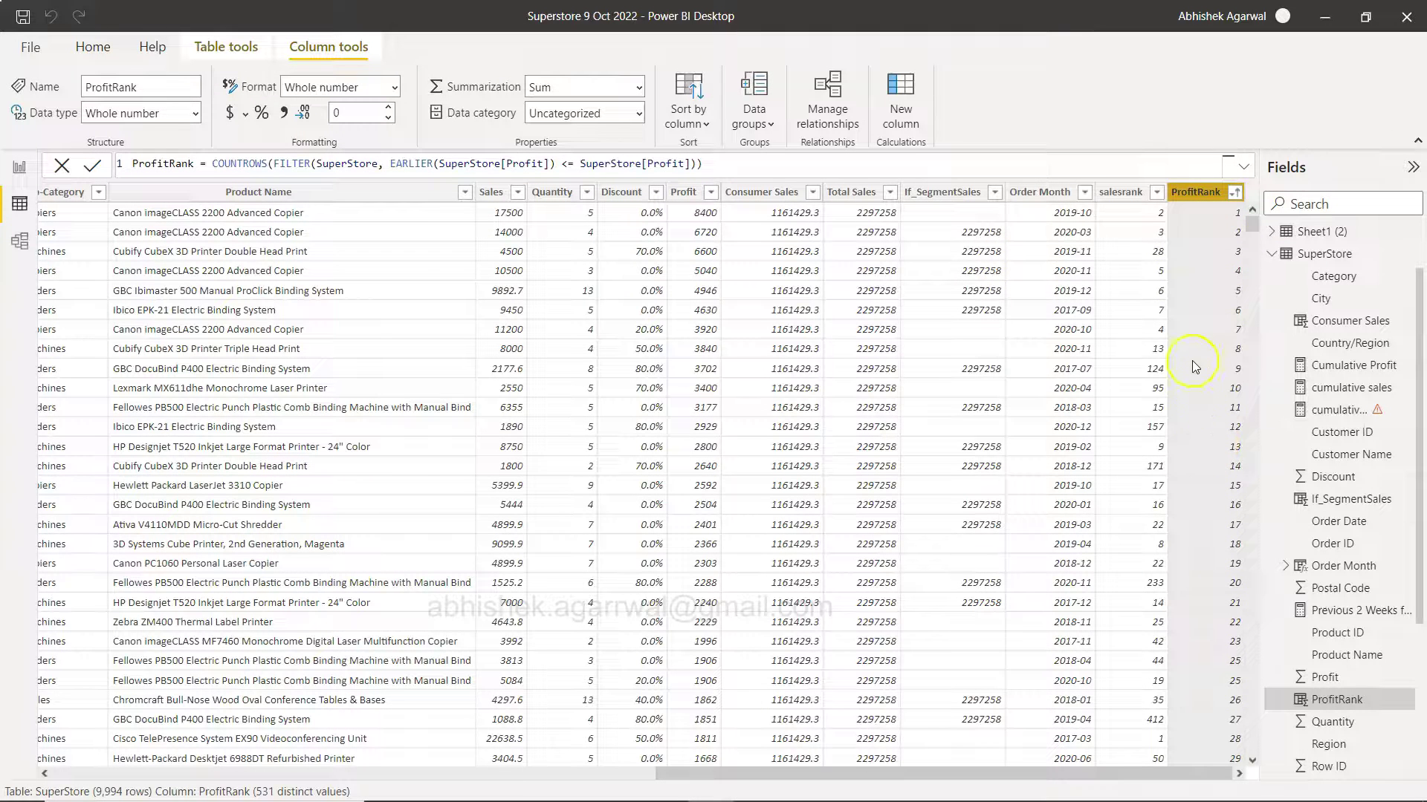
# Step: Compare the salesrank and ProfitRank column formulas
pyautogui.click(1138, 224)
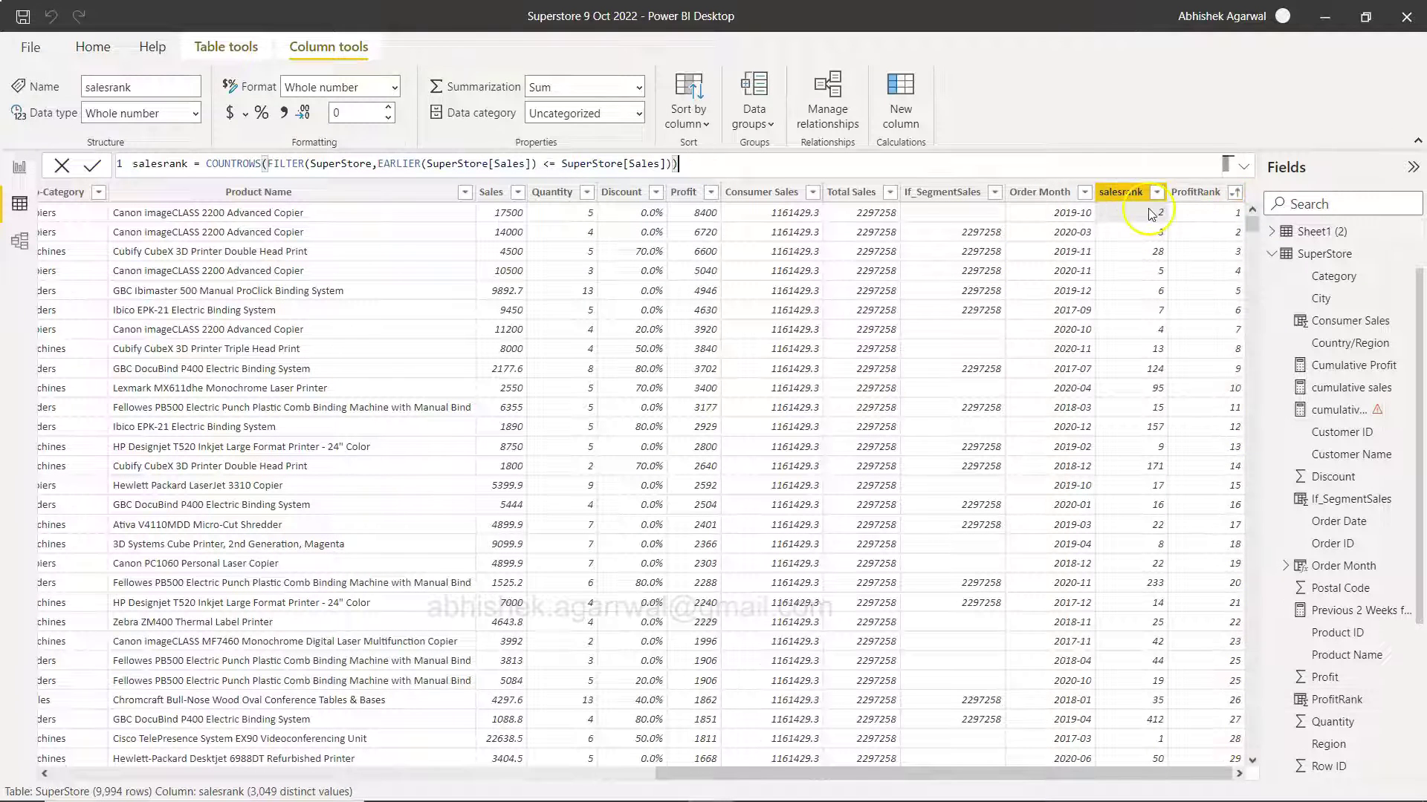
pyautogui.click(1181, 212)
pyautogui.click(1133, 212)
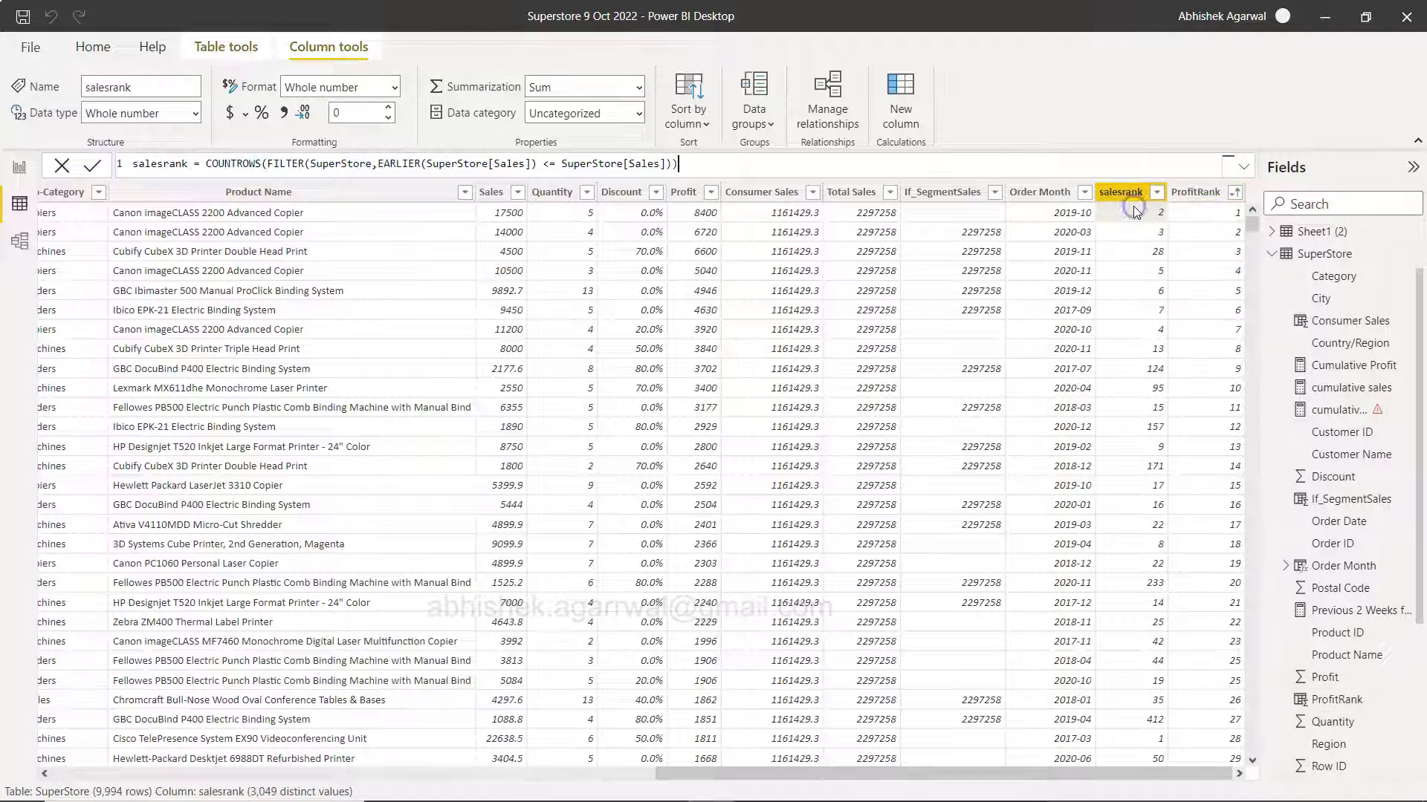
pyautogui.click(1207, 217)
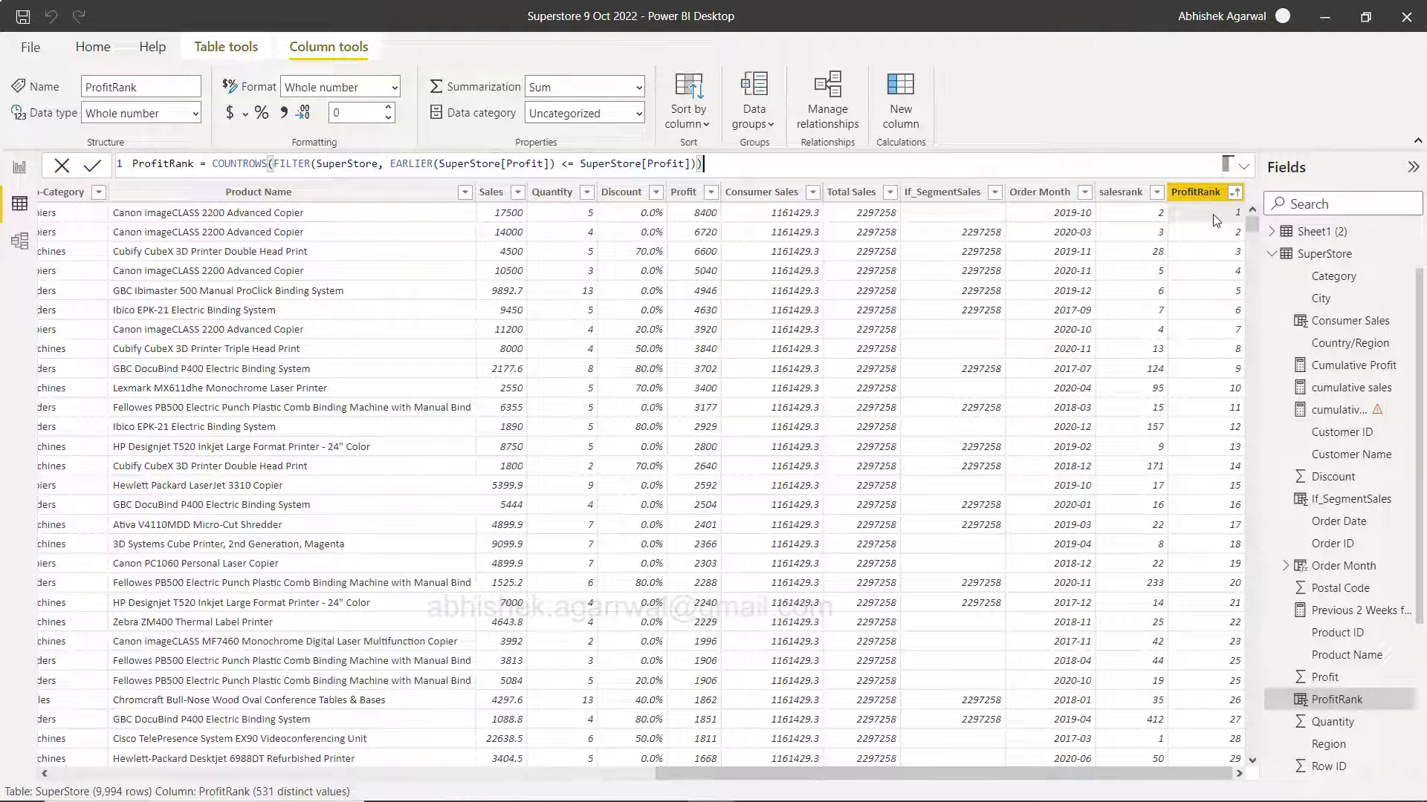
pyautogui.click(20, 166)
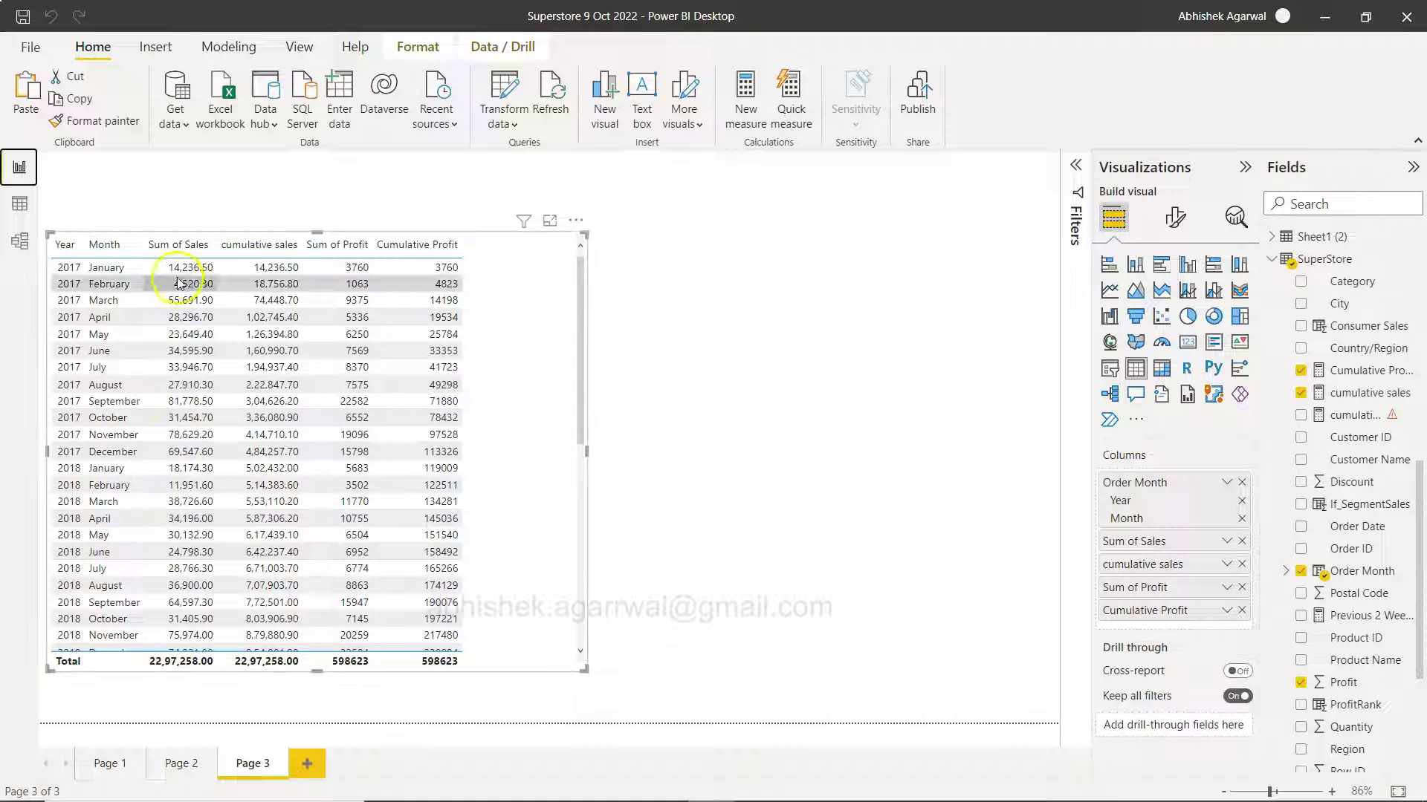
pyautogui.click(20, 203)
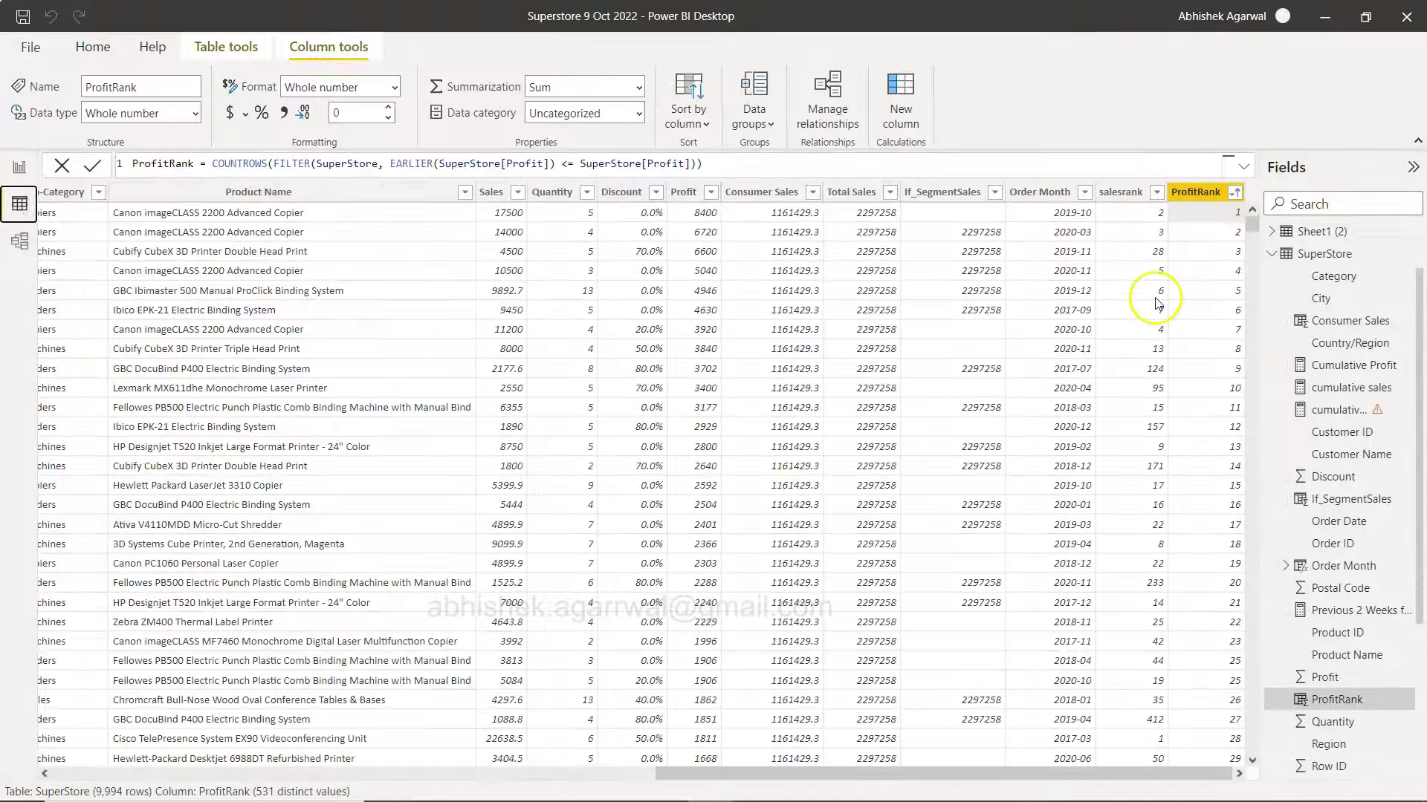